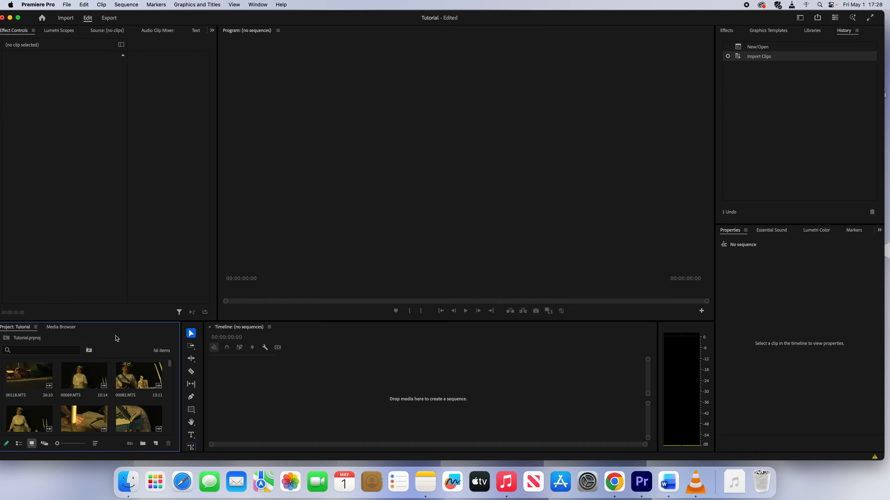
# - Create a new bin in the project and keep its default name
pyautogui.rightClick(117, 339)
pyautogui.click(104, 334)
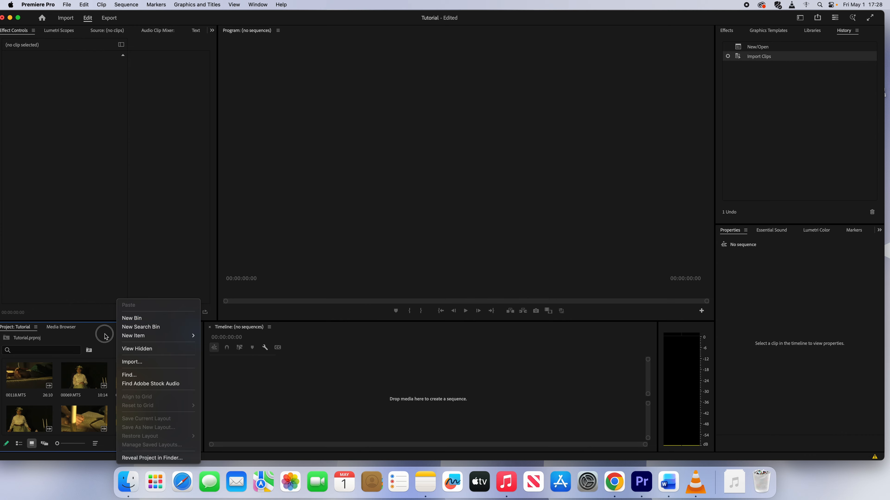
pyautogui.click(119, 343)
pyautogui.rightClick(120, 343)
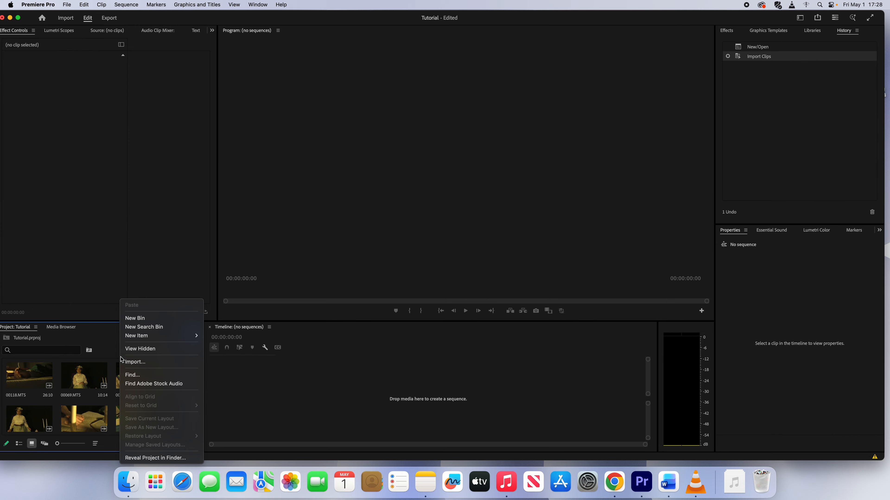
pyautogui.click(140, 318)
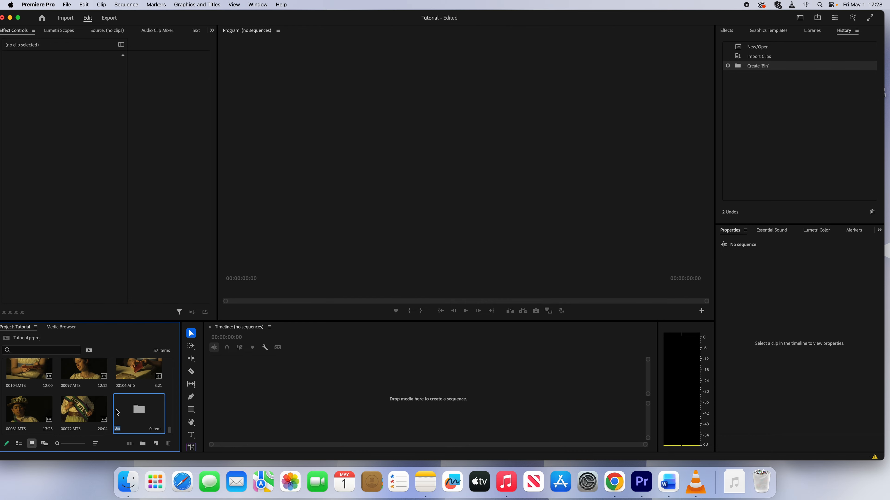
pyautogui.click(226, 404)
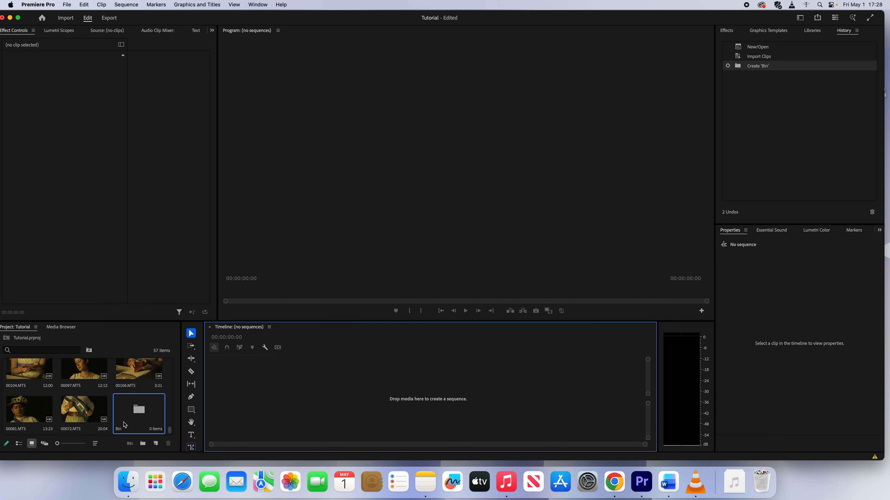
# - Move clip 00072.MTS into the new bin, view the bin's contents and return to the main project
pyautogui.moveTo(81, 415); pyautogui.dragTo(140, 412)
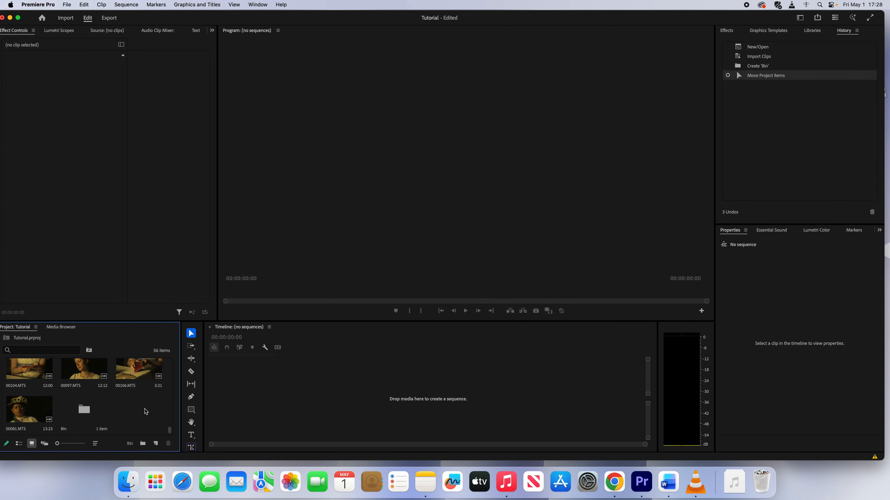
pyautogui.doubleClick(84, 409)
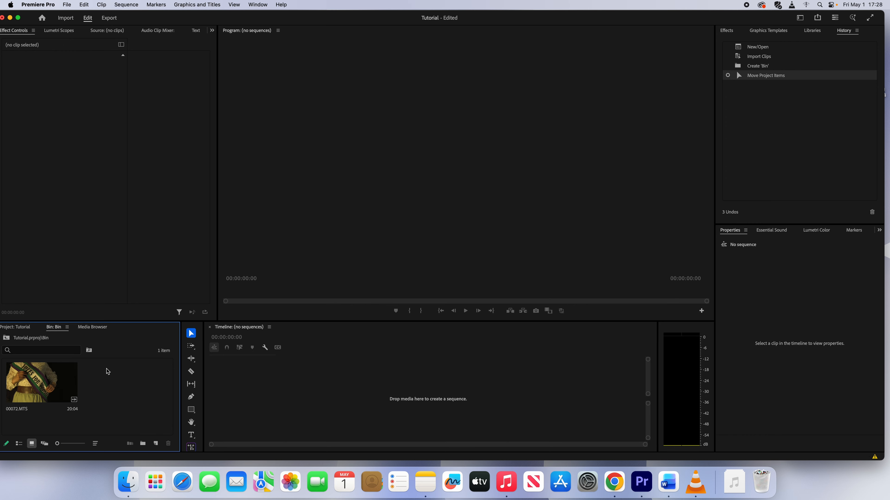
pyautogui.click(21, 328)
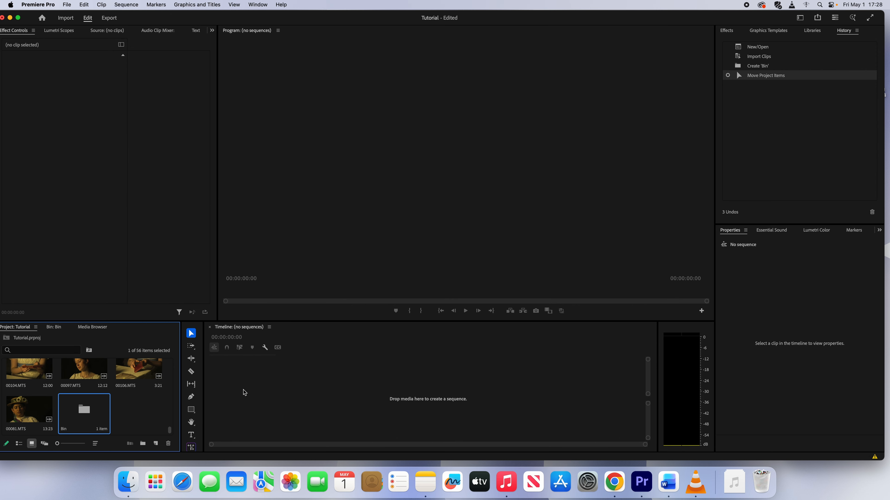
# - Create a sequence by placing the whole clip 00097.MTS in the empty timeline
pyautogui.click(269, 385)
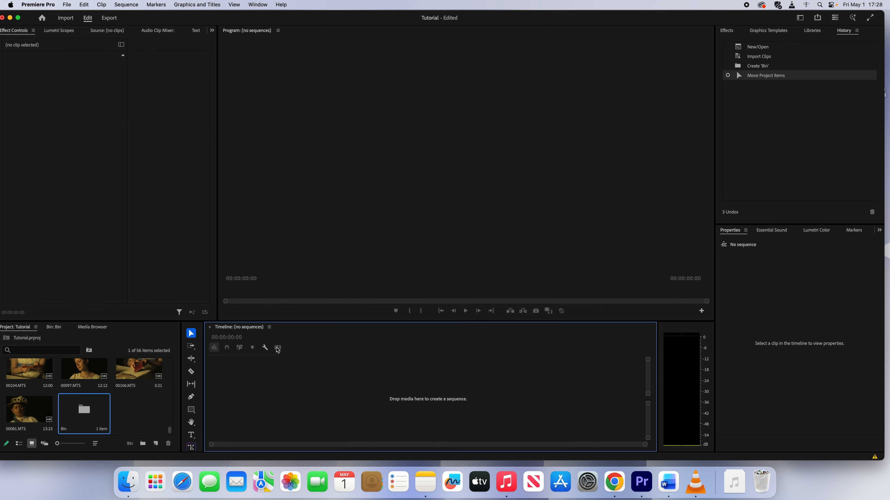
pyautogui.scroll(2, 106, 408)
pyautogui.moveTo(106, 409); pyautogui.dragTo(264, 391)
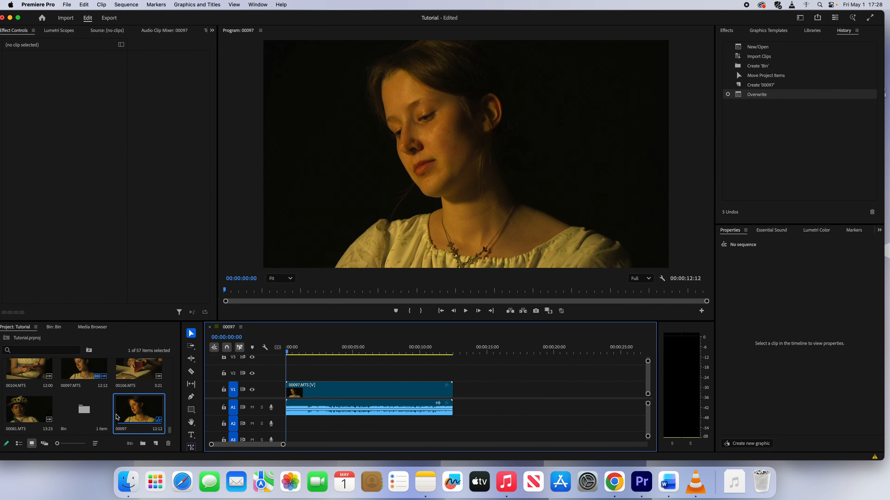
# - Delete the clip from the timeline and remove the 00097 sequence from the project
pyautogui.click(370, 388)
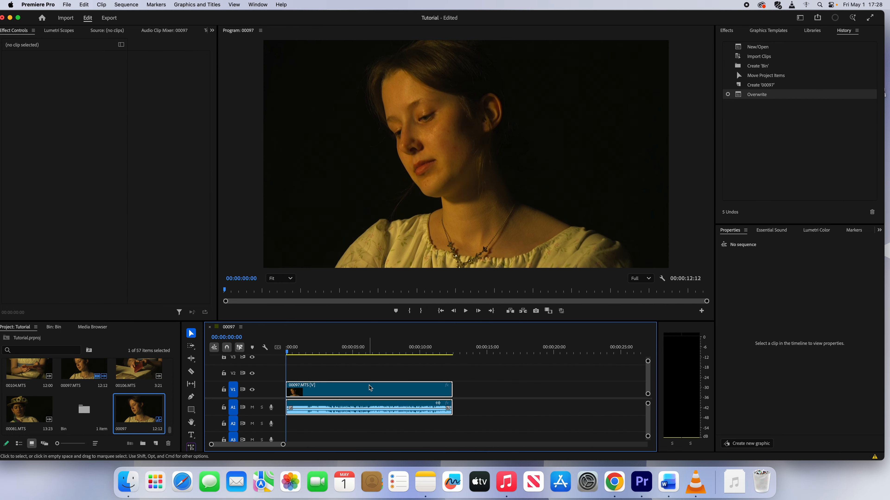
pyautogui.press('Delete')
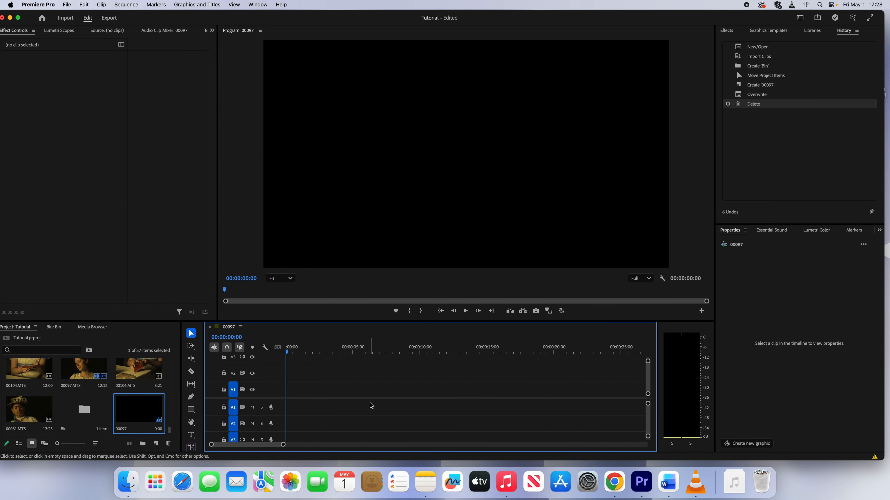
pyautogui.click(168, 444)
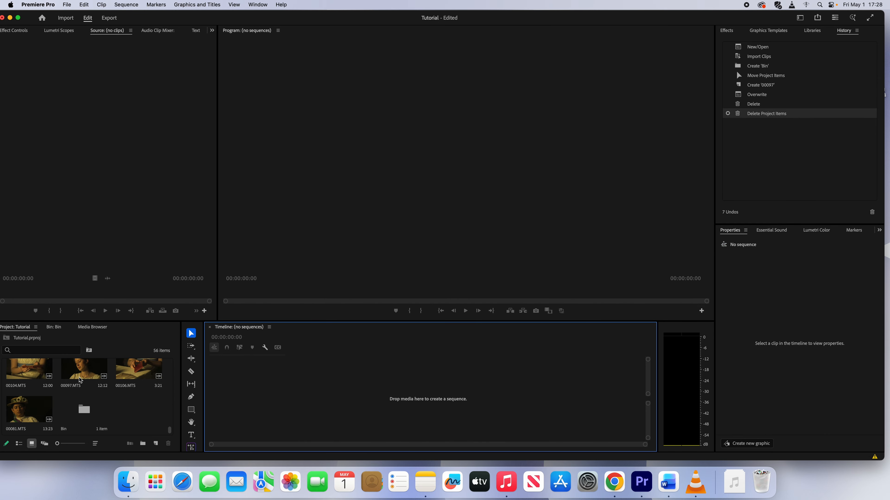
# - Load clip 00097.MTS in the Source monitor and mark an In point at 00:00:06:06
pyautogui.moveTo(80, 380); pyautogui.dragTo(95, 130)
pyautogui.moveTo(32, 290); pyautogui.dragTo(106, 289)
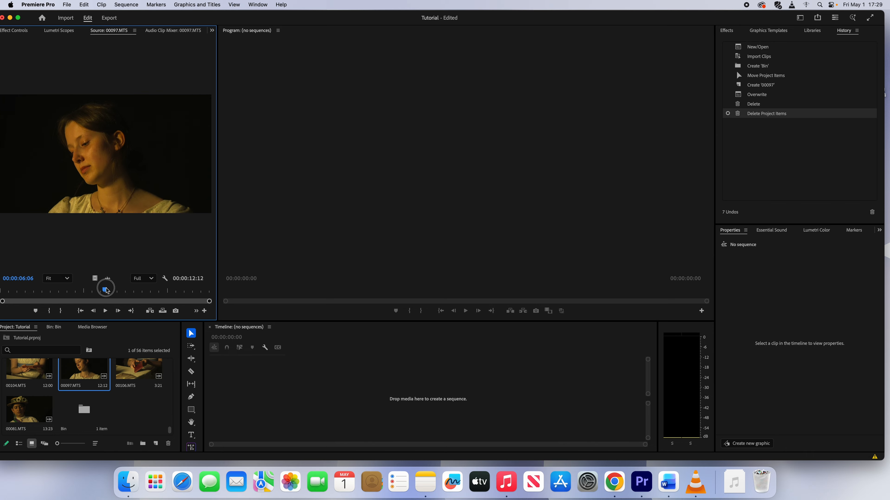
pyautogui.press('i')
# - Mark an Out point at 00:00:11:04 and create a sequence from the marked range of the clip
pyautogui.moveTo(106, 290); pyautogui.dragTo(188, 288)
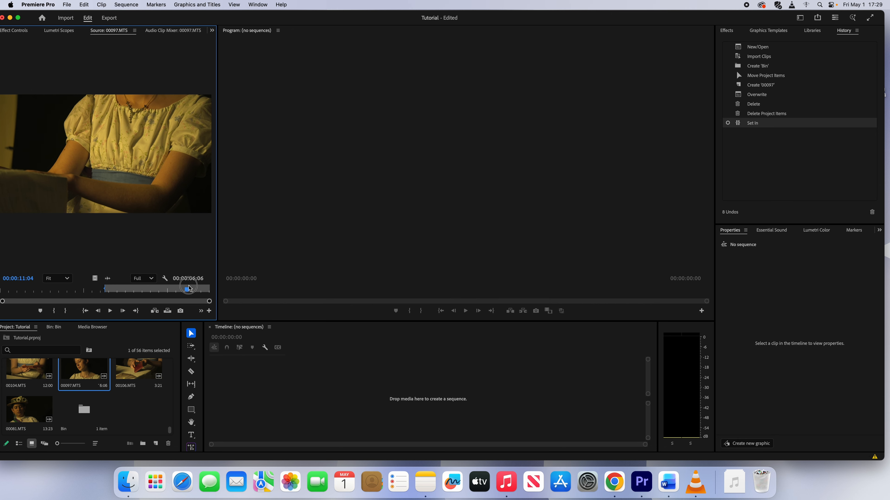
pyautogui.press('o')
pyautogui.click(189, 288)
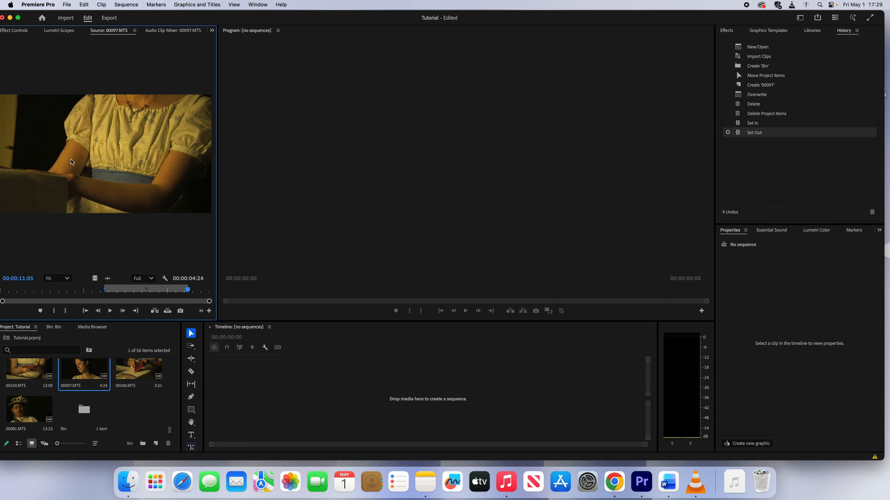
pyautogui.moveTo(88, 179); pyautogui.dragTo(266, 385)
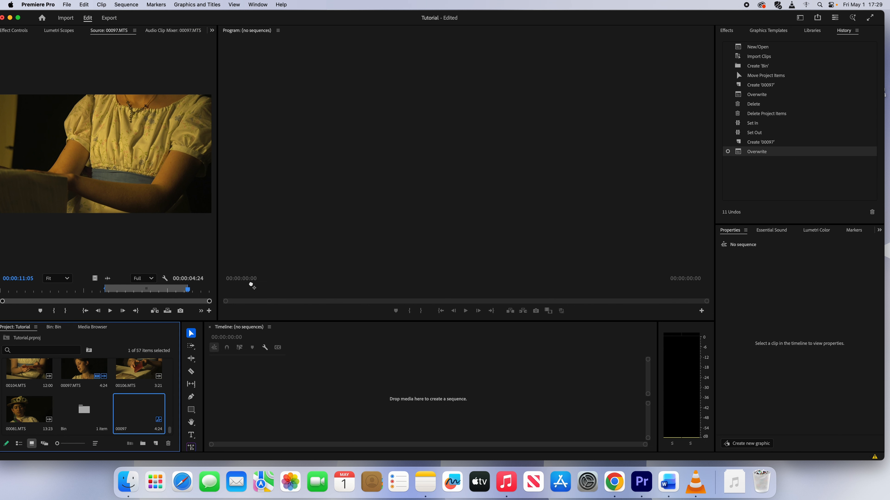
# - Place only the video of the marked range on V1 at 00:00:05:12, and delete that copy again
pyautogui.moveTo(308, 353); pyautogui.dragTo(465, 351)
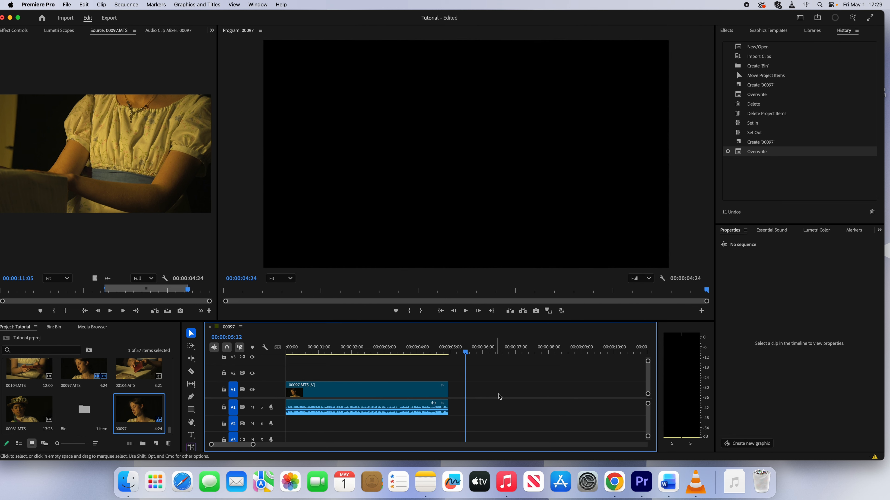
pyautogui.moveTo(94, 276); pyautogui.dragTo(466, 392)
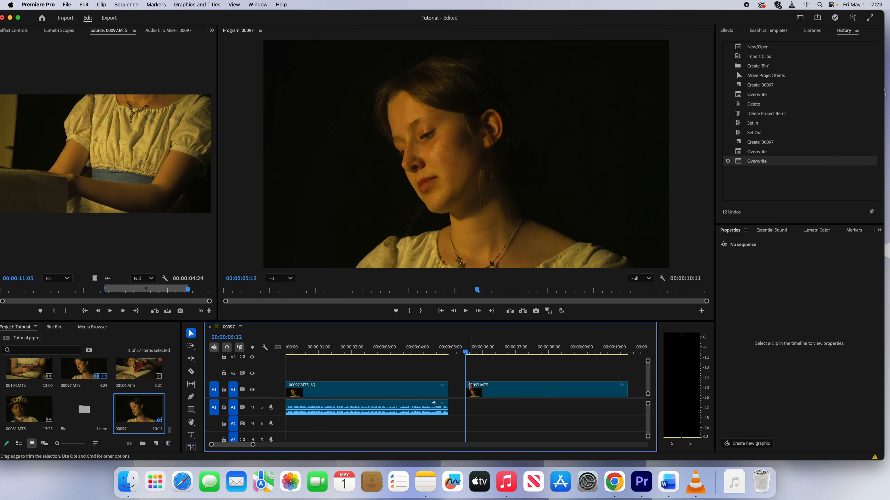
pyautogui.click(513, 391)
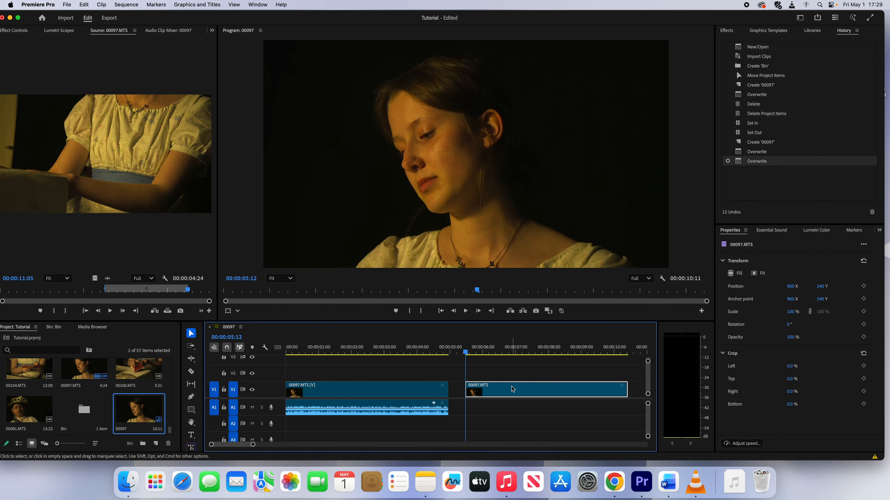
pyautogui.press('Delete')
pyautogui.press('Home')
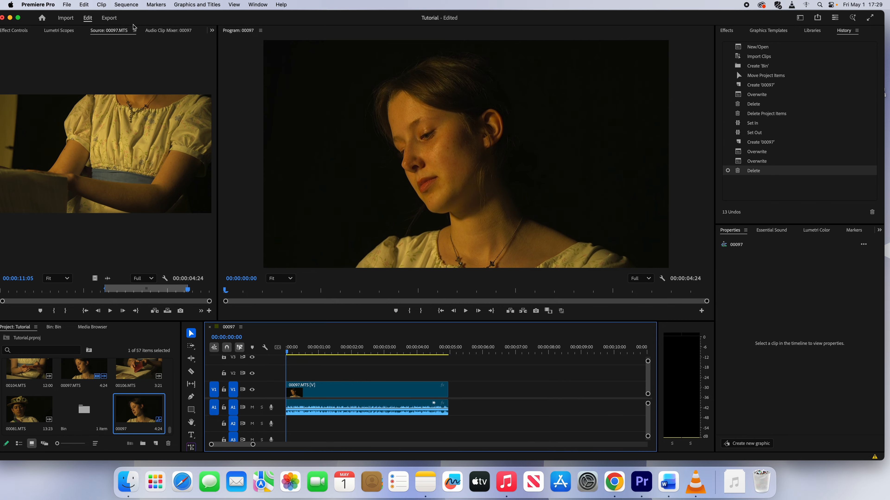
# - Open the sequence settings and examine the frame size and the available timebase frame rates
pyautogui.click(125, 5)
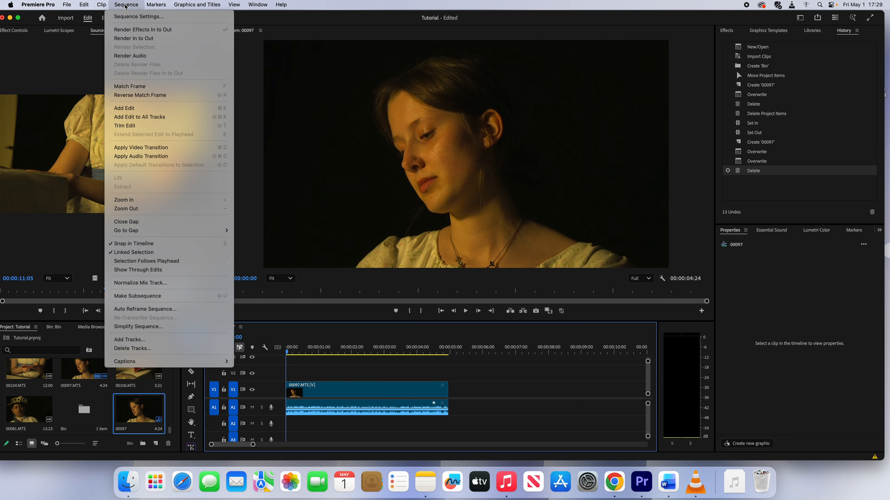
pyautogui.click(125, 18)
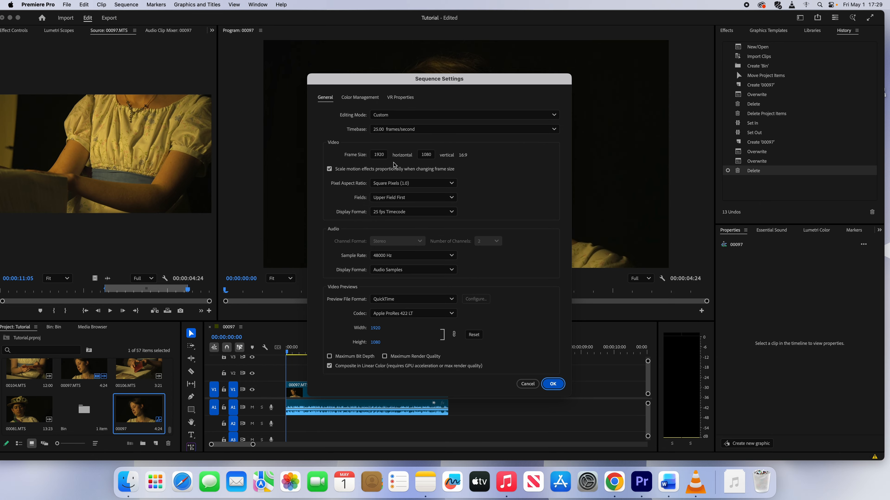
pyautogui.click(379, 154)
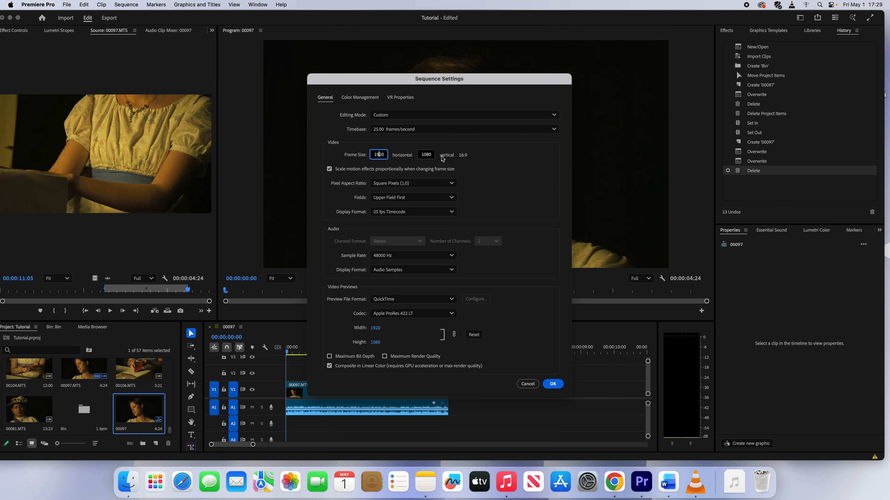
pyautogui.click(427, 155)
pyautogui.click(473, 166)
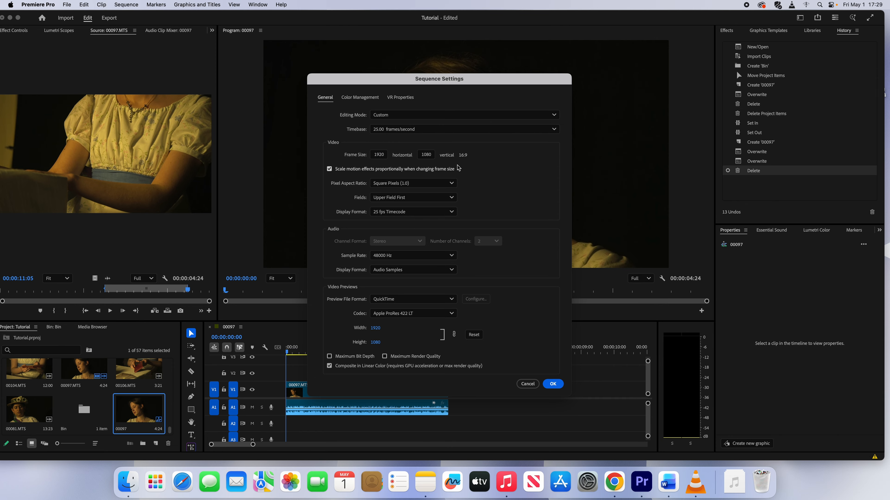
pyautogui.doubleClick(378, 154)
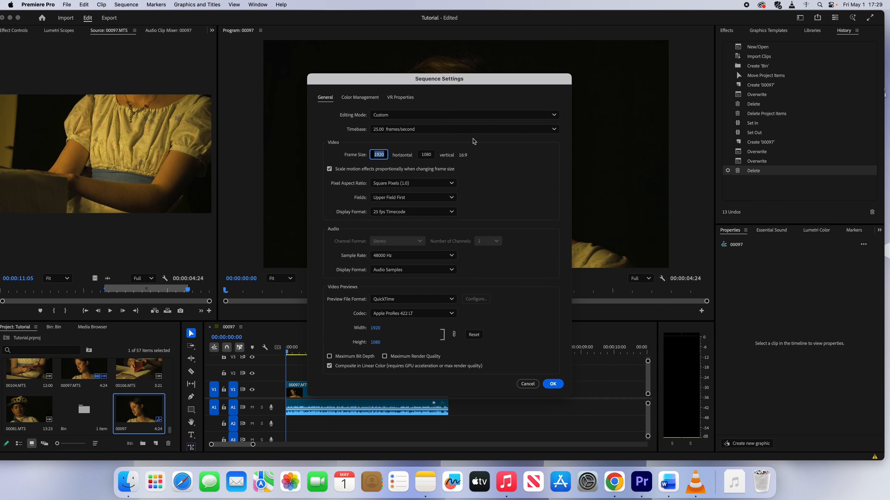
pyautogui.click(475, 147)
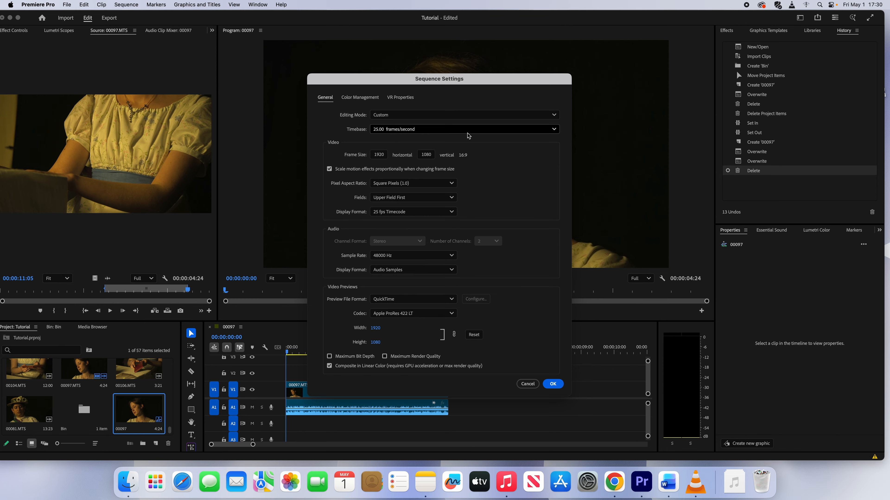
pyautogui.click(503, 131)
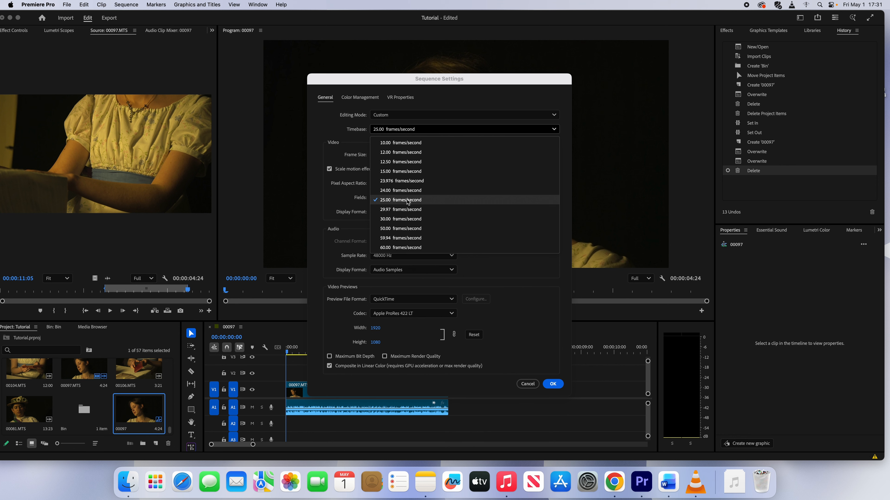
pyautogui.click(493, 272)
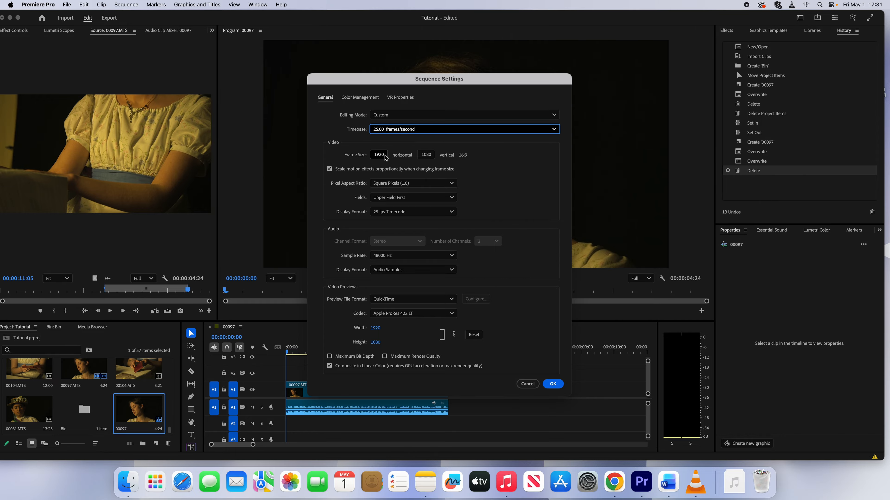
# - Set the sequence frame size to 1080 horizontal by 1920 vertical and accept the deletion of its previews
pyautogui.click(357, 157)
pyautogui.click(363, 155)
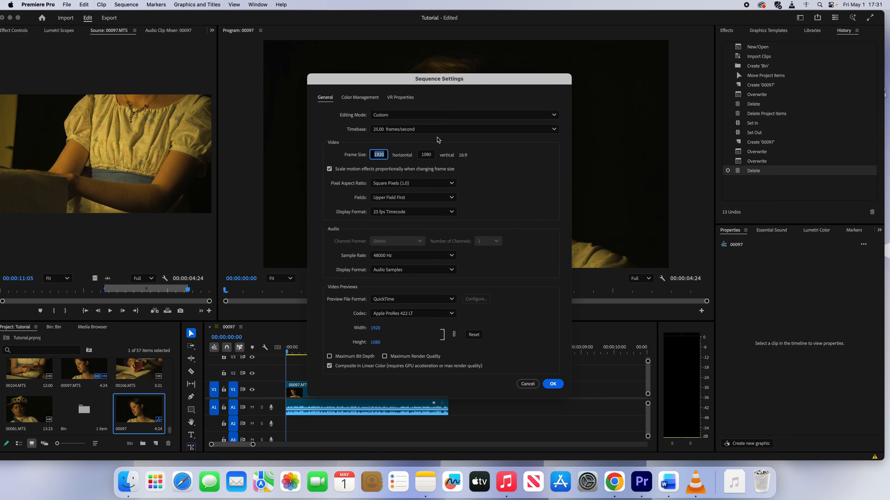
pyautogui.write('101')
pyautogui.click(432, 155)
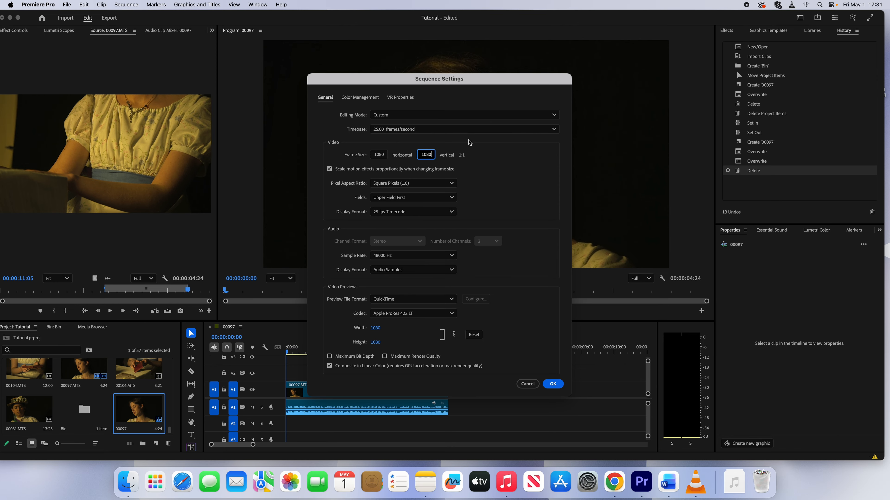
pyautogui.write('192')
pyautogui.click(467, 194)
pyautogui.click(553, 382)
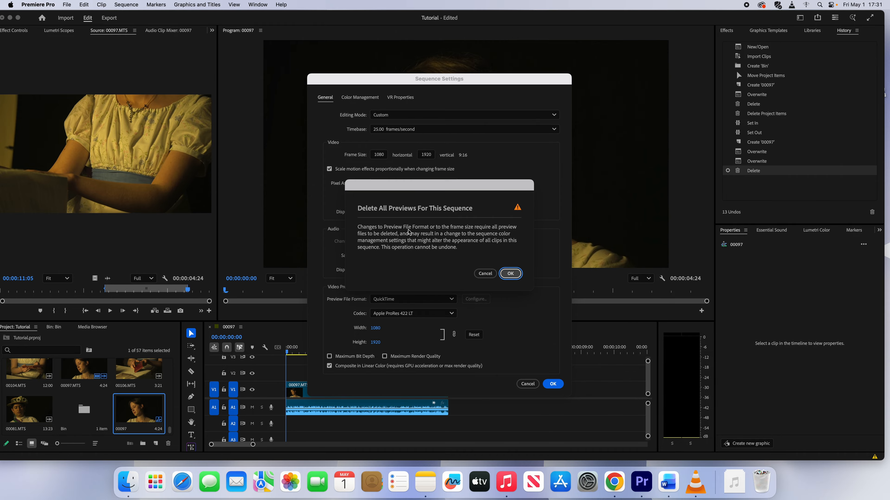
pyautogui.press('Return')
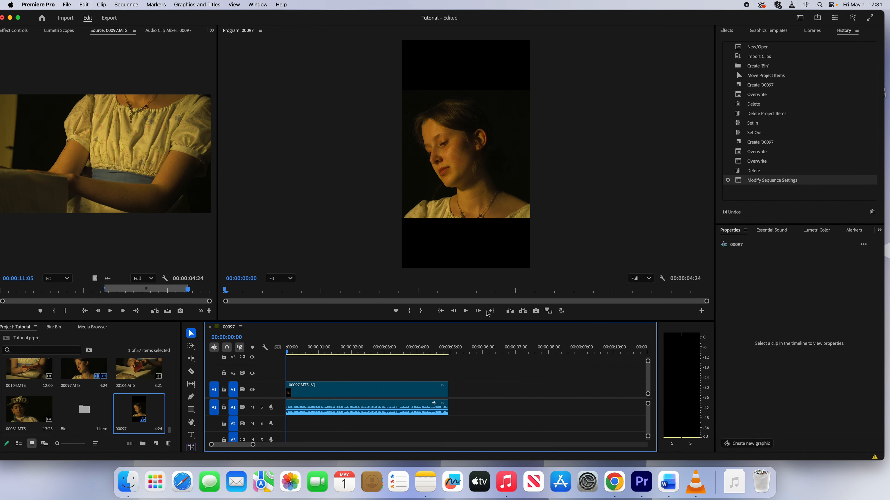
# - Scale the timeline clip to about 178% to fill the vertical frame and shift it horizontally to about 917.8 X
pyautogui.doubleClick(331, 385)
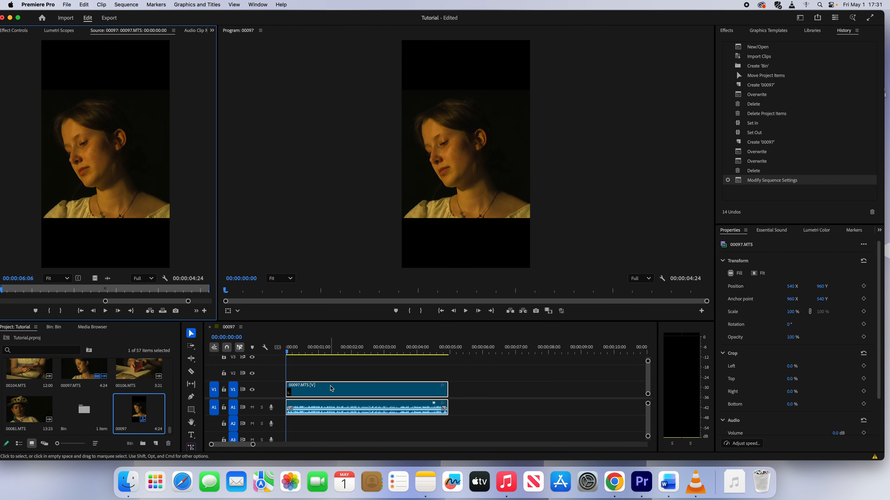
pyautogui.click(441, 144)
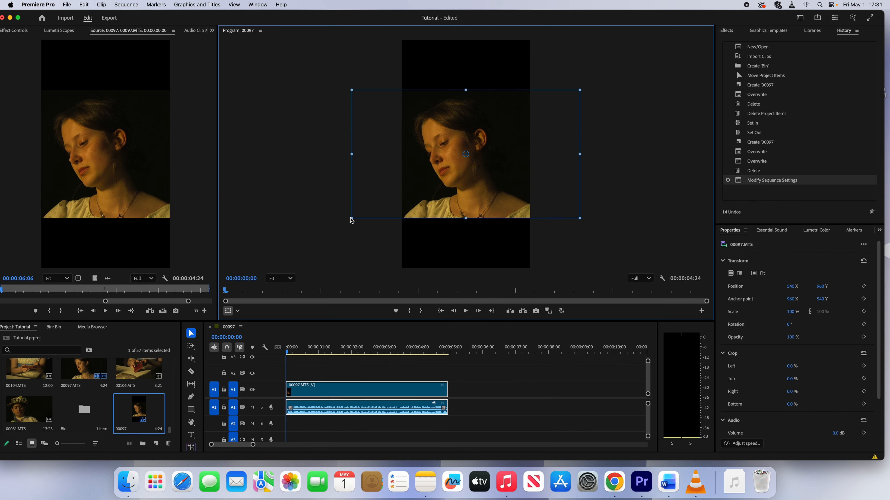
pyautogui.moveTo(352, 218); pyautogui.dragTo(289, 265)
pyautogui.moveTo(456, 211); pyautogui.dragTo(477, 208)
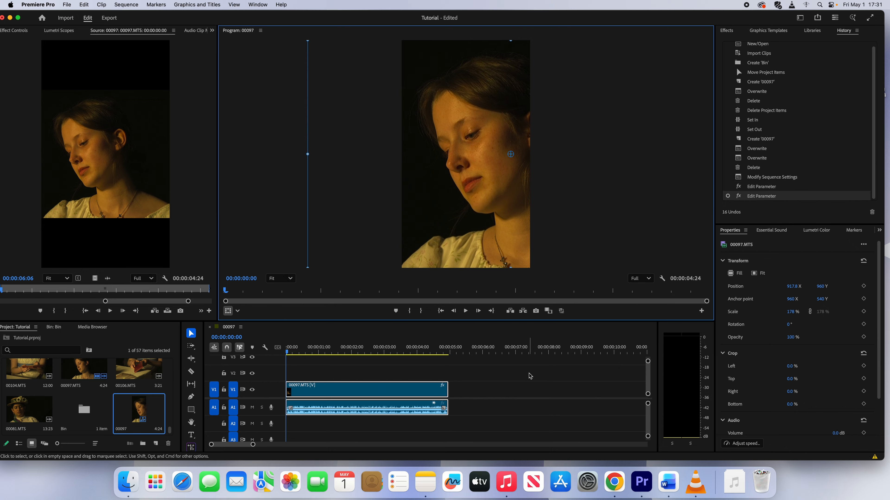
# - Undo the clip's position and scale edits and the sequence's vertical frame size change, and bring up the effects list
pyautogui.click(504, 393)
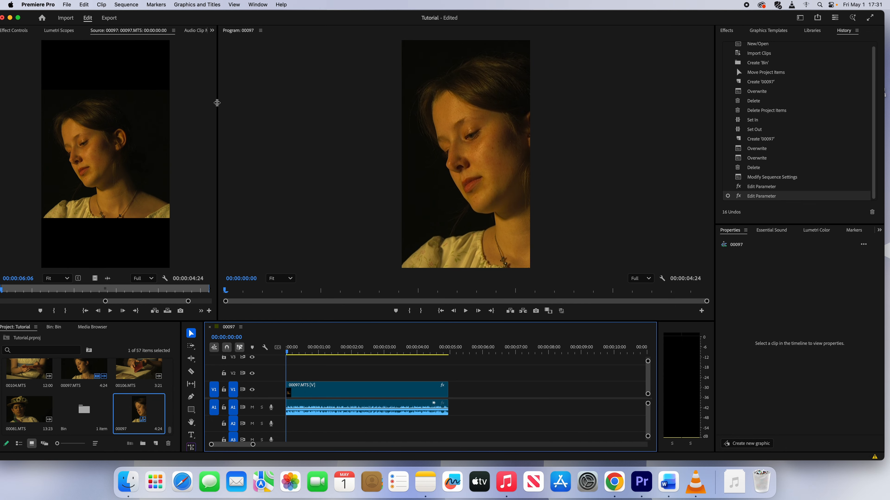
pyautogui.press('super+z')
pyautogui.press('super+z')
pyautogui.press('super+z')
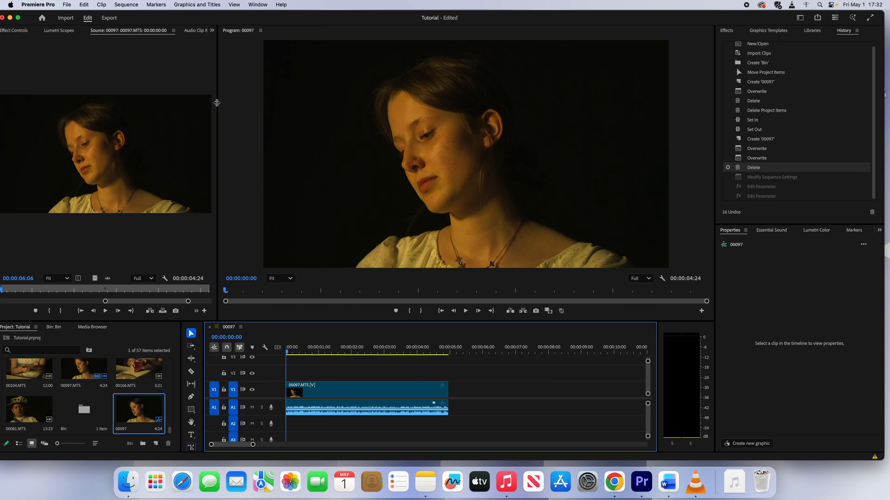
pyautogui.press('super+shift+z')
pyautogui.press('super+z')
pyautogui.hotkey('shift', '7')
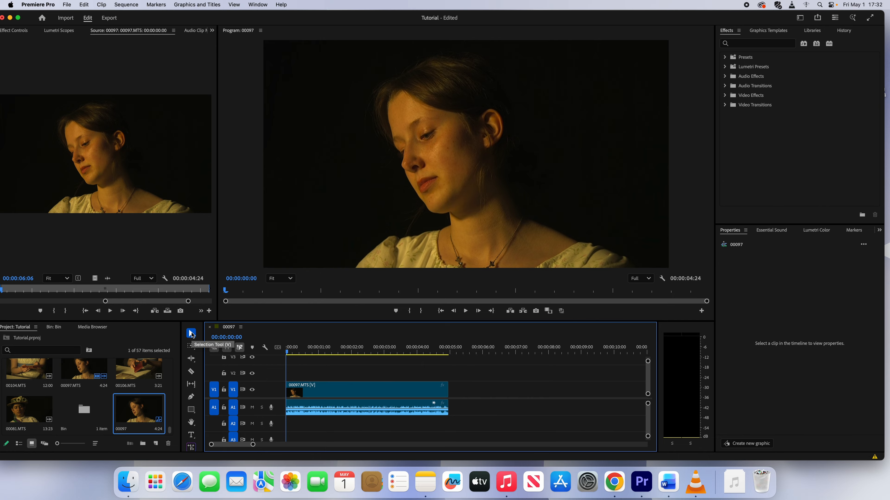
# - Split the 00097.MTS clip on the timeline at 00:00:00:03 with the Razor tool
pyautogui.click(328, 387)
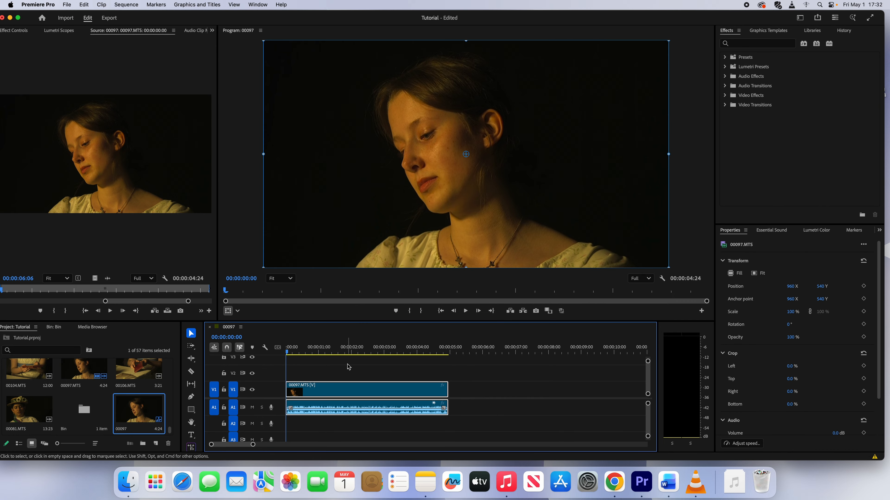
pyautogui.click(191, 371)
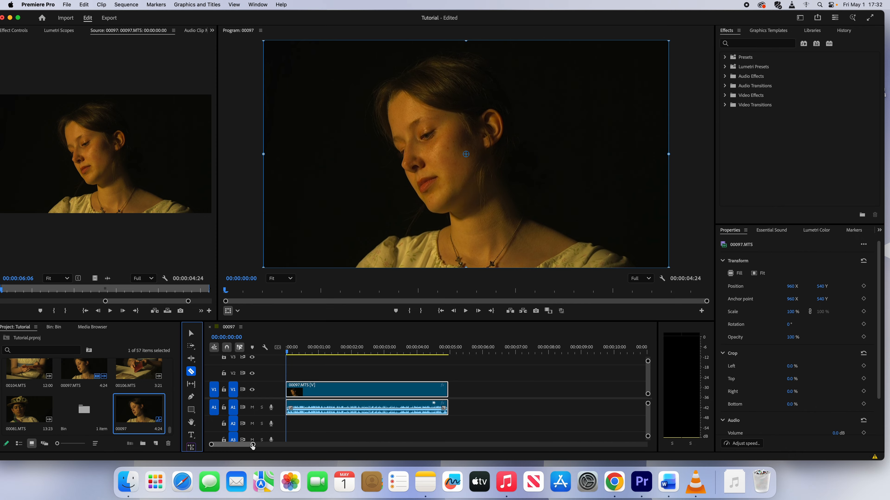
pyautogui.moveTo(253, 445); pyautogui.dragTo(220, 445)
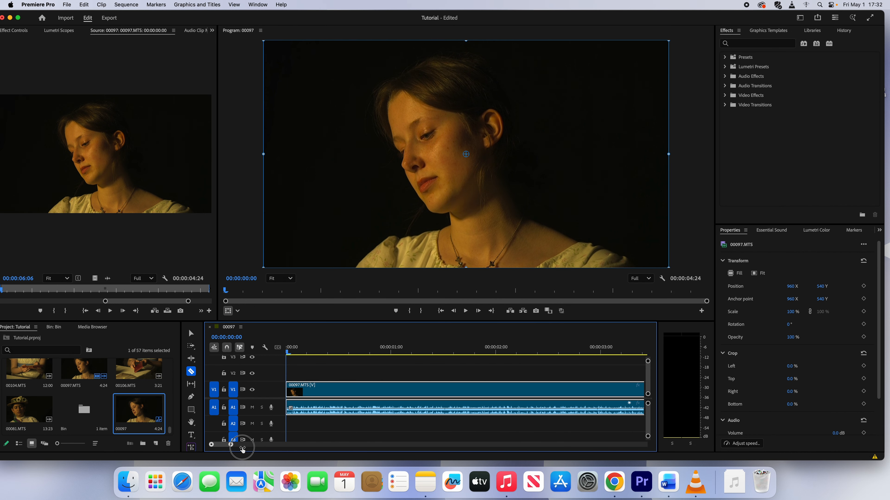
pyautogui.click(322, 346)
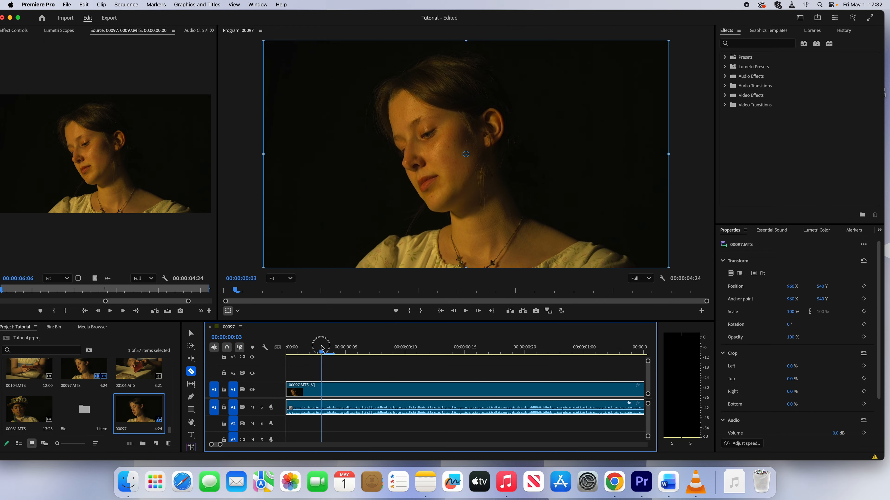
pyautogui.moveTo(321, 345)
pyautogui.mouseDown()
pyautogui.moveTo(280, 347)
pyautogui.moveTo(322, 345)
pyautogui.mouseUp()
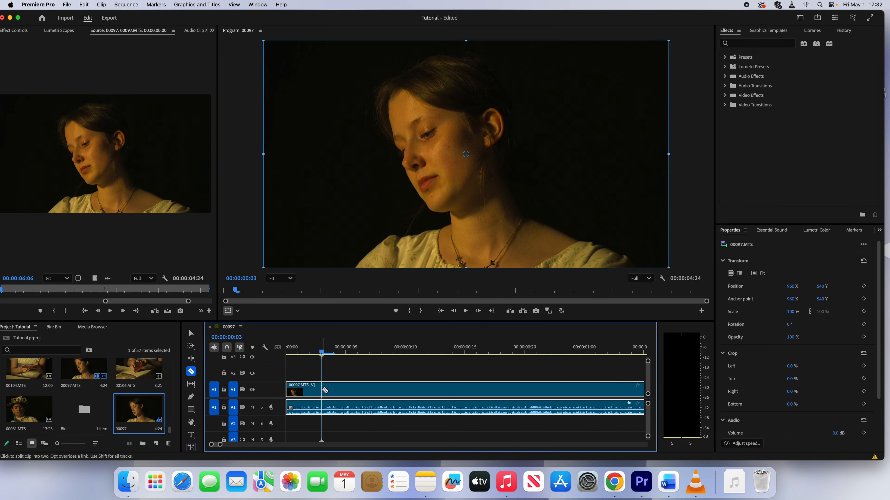
pyautogui.click(325, 390)
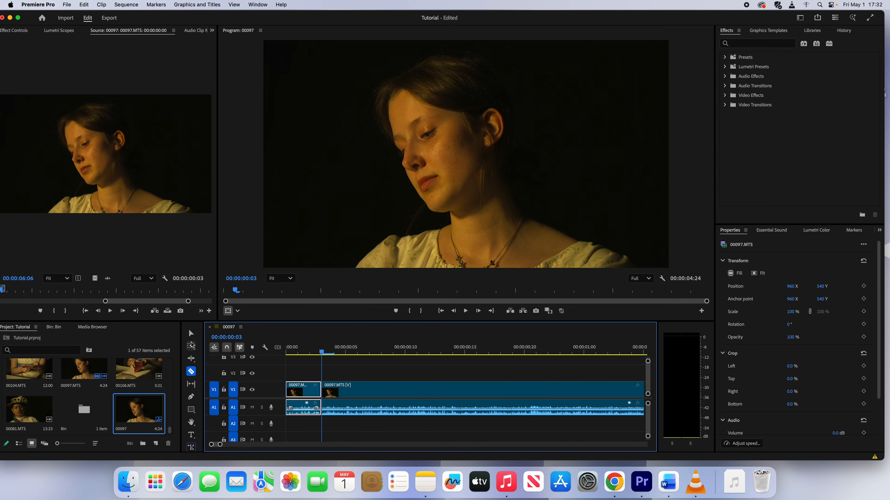
# - Delete the short piece before the cut and extend the remaining clip's start back to the beginning of the sequence
pyautogui.click(191, 333)
pyautogui.click(297, 390)
pyautogui.press('Delete')
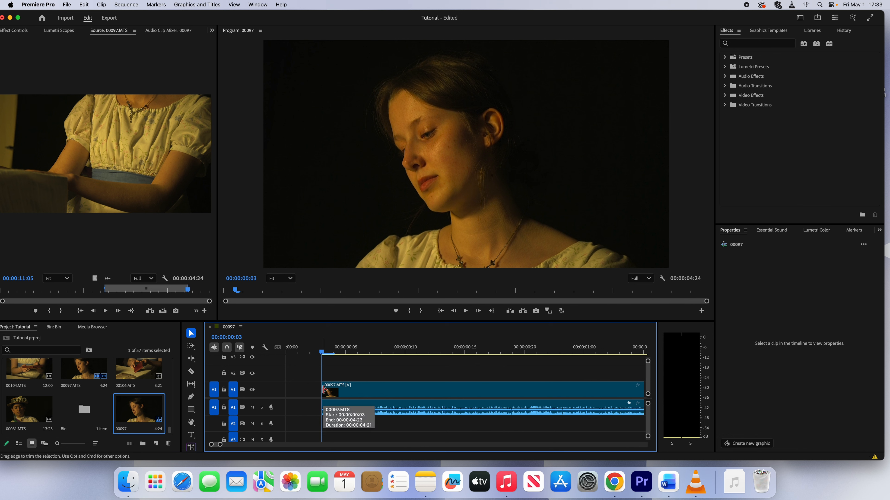
pyautogui.moveTo(325, 389); pyautogui.dragTo(279, 386)
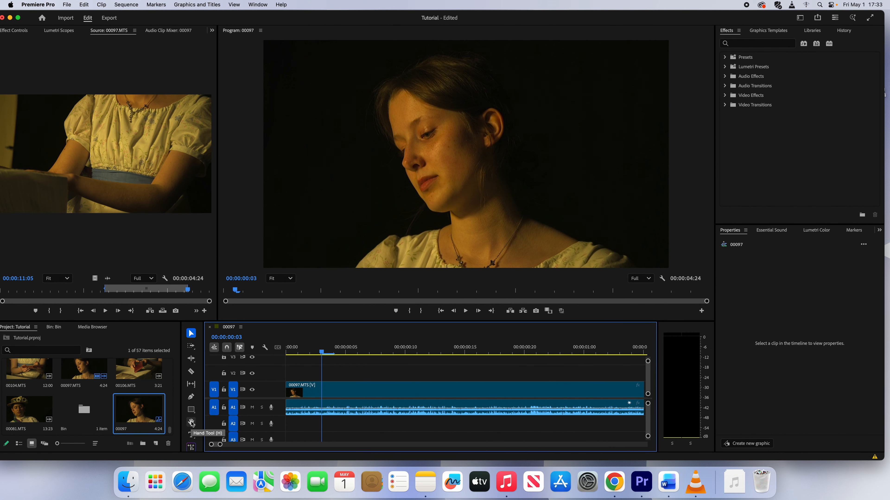
# - Inspect the program preview at 400% magnification, pan across the face with the Hand tool, and return the preview to Fit
pyautogui.click(280, 278)
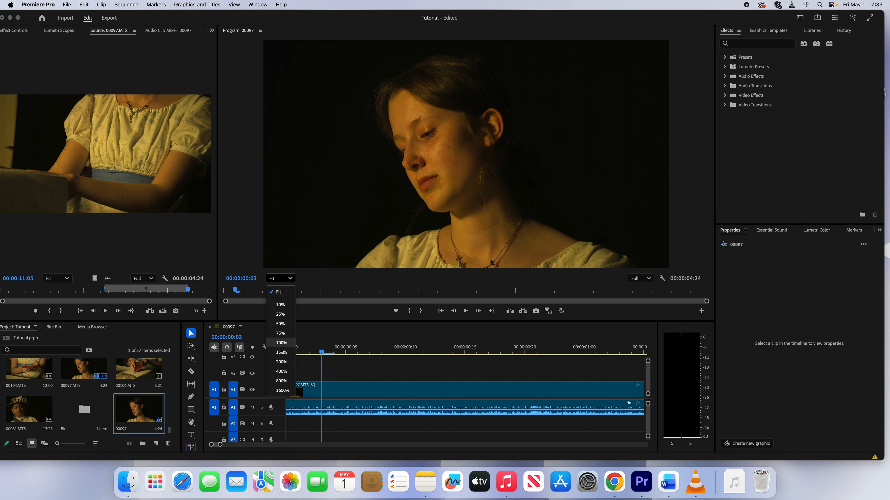
pyautogui.click(281, 372)
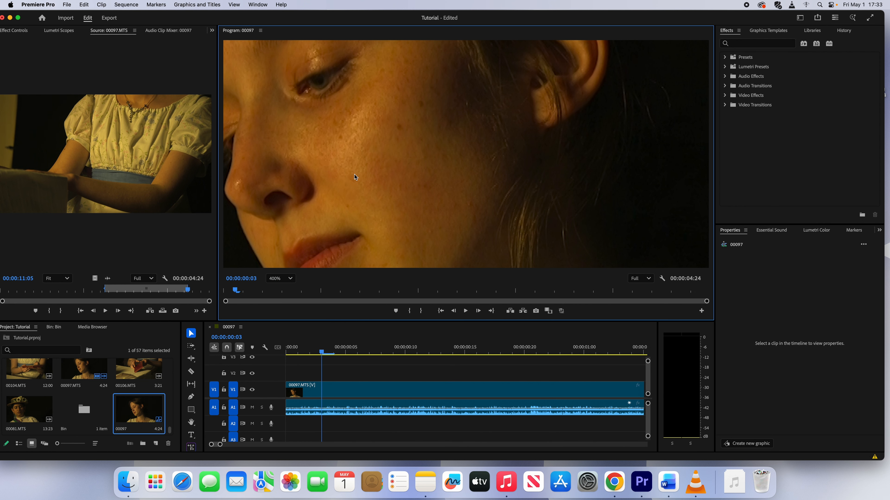
pyautogui.click(191, 422)
pyautogui.moveTo(302, 133); pyautogui.dragTo(408, 253)
pyautogui.click(280, 279)
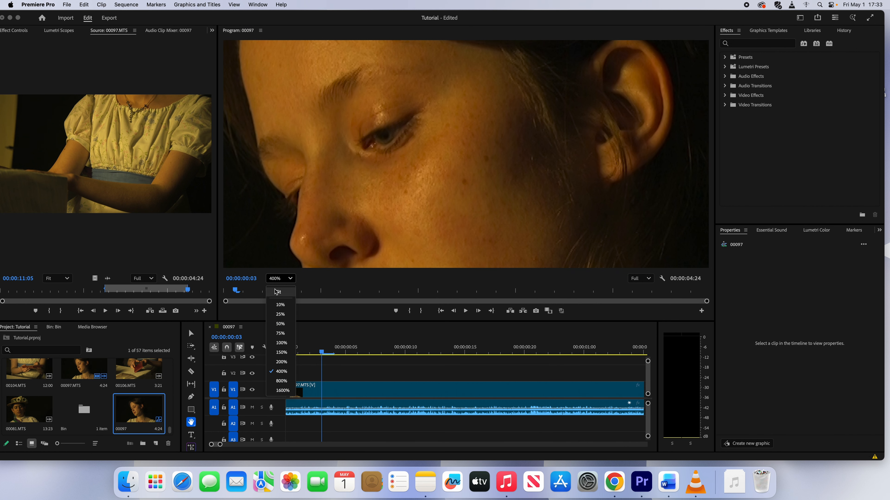
pyautogui.click(275, 291)
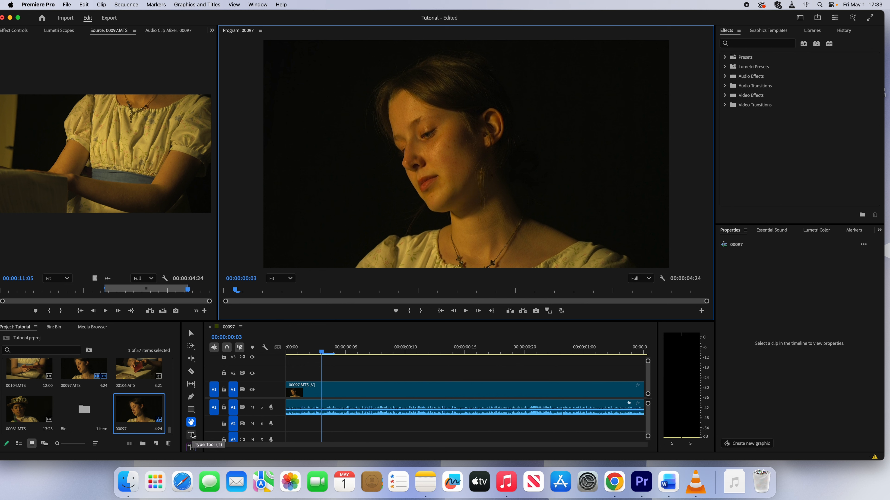
# - Unlink the audio from the video of the 00097.MTS timeline clip
pyautogui.moveTo(218, 444); pyautogui.dragTo(245, 444)
pyautogui.click(192, 335)
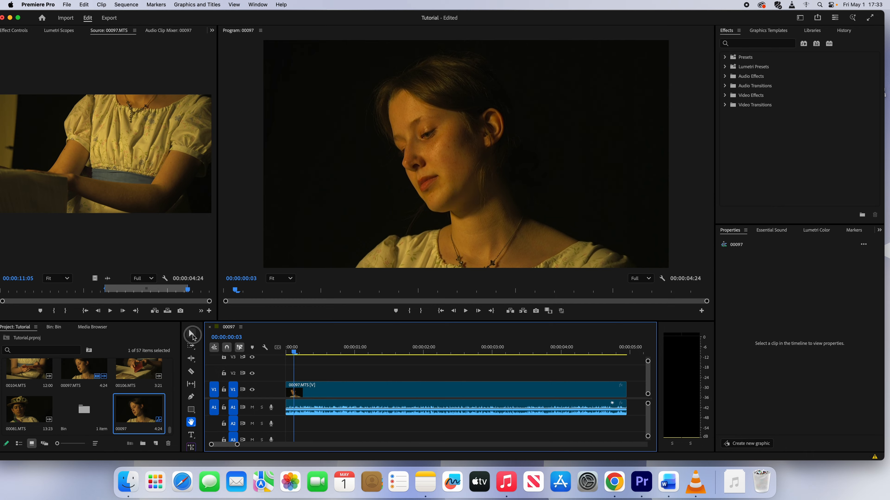
pyautogui.click(359, 389)
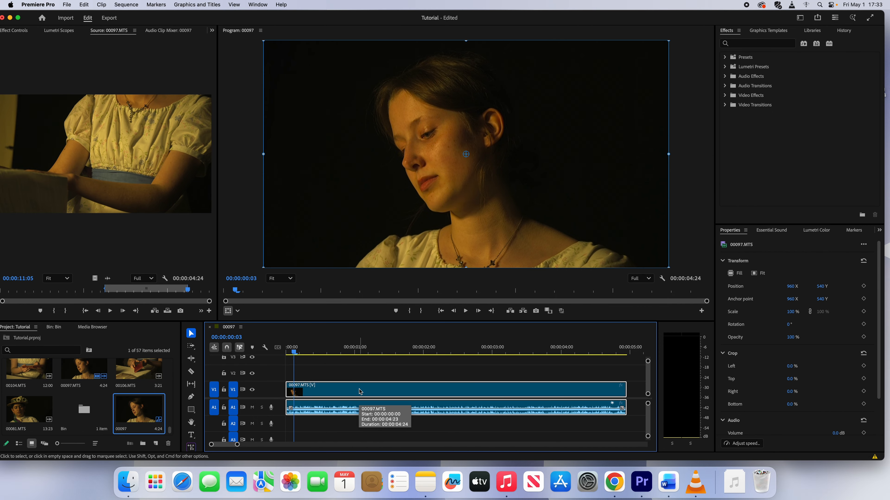
pyautogui.rightClick(360, 392)
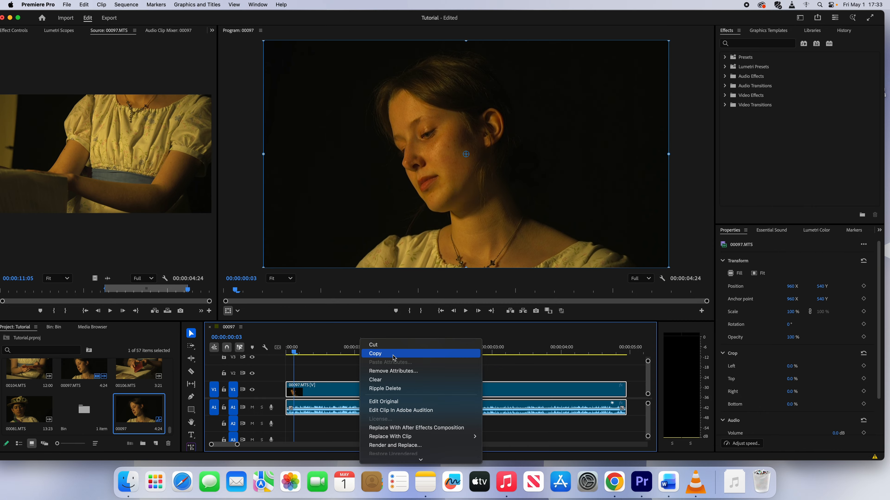
pyautogui.scroll(-5, 400, 367)
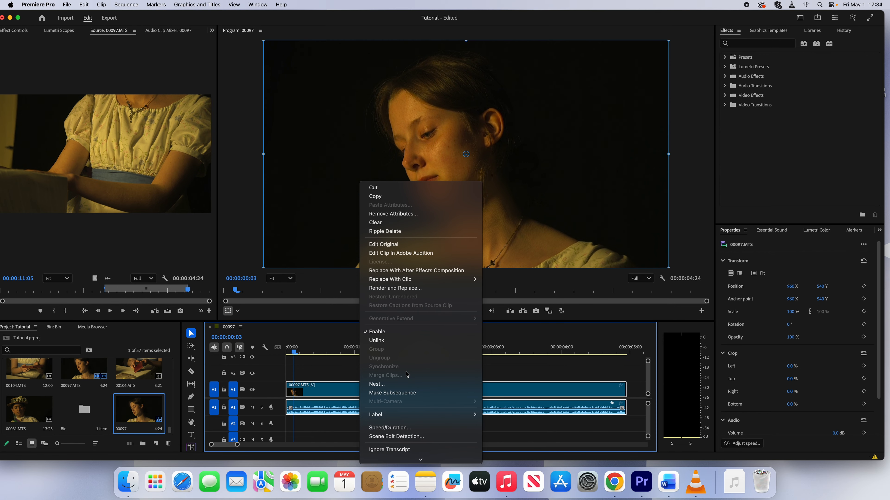
pyautogui.click(385, 342)
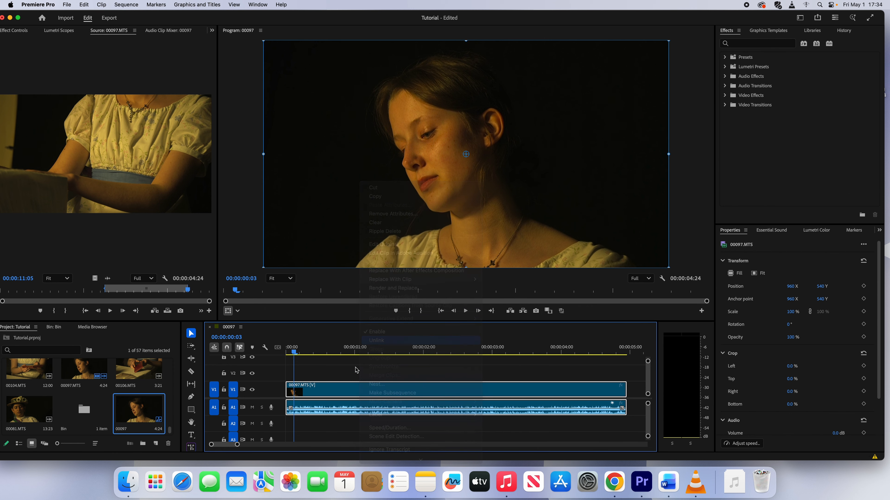
# - Select the video on V1 and the audio on A1 separately to check that they are independent
pyautogui.click(339, 425)
pyautogui.click(341, 395)
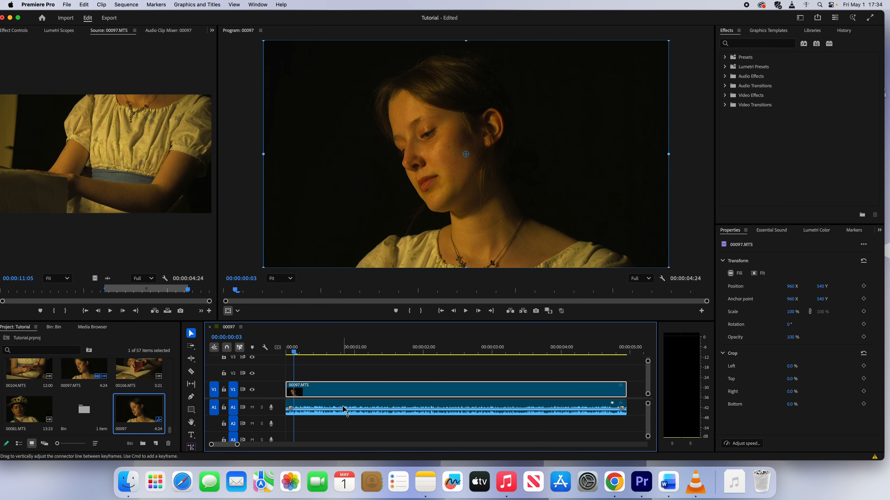
pyautogui.click(345, 410)
pyautogui.click(345, 388)
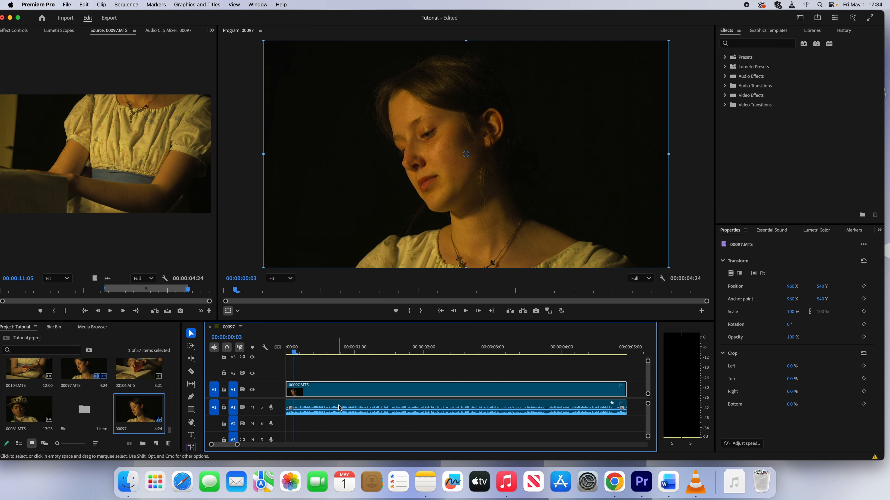
pyautogui.moveTo(287, 407)
pyautogui.mouseDown()
pyautogui.moveTo(432, 408)
pyautogui.moveTo(369, 401)
pyautogui.moveTo(290, 421)
pyautogui.mouseUp()
pyautogui.click(447, 431)
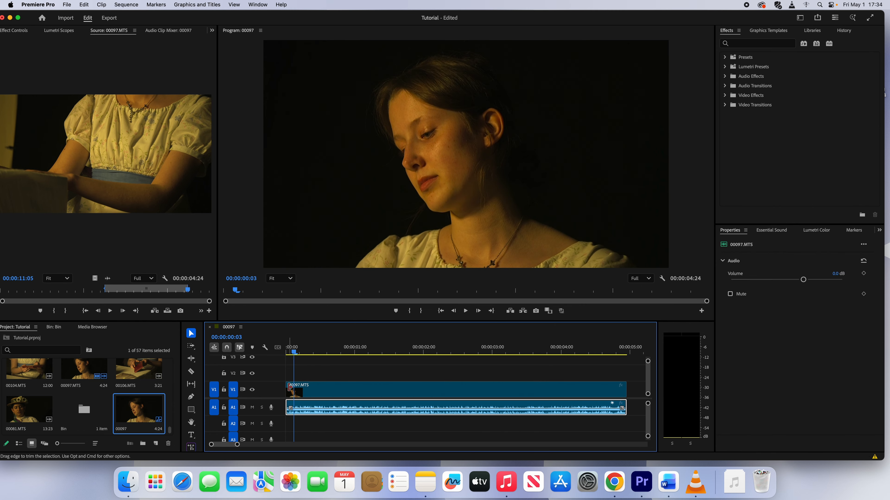
# - Trim about 1.5 seconds off the start of the V1 video alone, and extend it back to the sequence start
pyautogui.moveTo(288, 389); pyautogui.dragTo(393, 389)
pyautogui.moveTo(426, 347); pyautogui.dragTo(377, 349)
pyautogui.click(419, 389)
pyautogui.moveTo(393, 388); pyautogui.dragTo(287, 389)
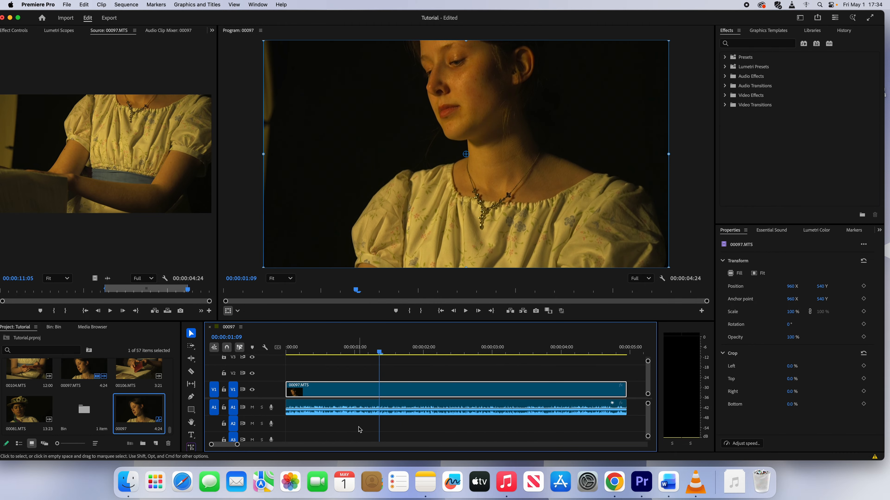
# - Select the video and audio together, examine their Speed/Duration options, and close them without changes
pyautogui.keyDown('shift'); pyautogui.click(358, 407); pyautogui.keyUp('shift')
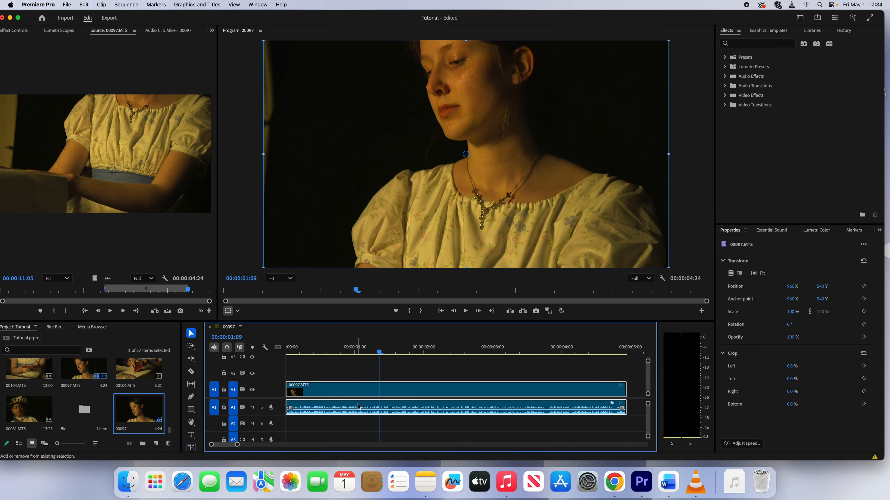
pyautogui.rightClick(363, 391)
pyautogui.scroll(-10, 393, 406)
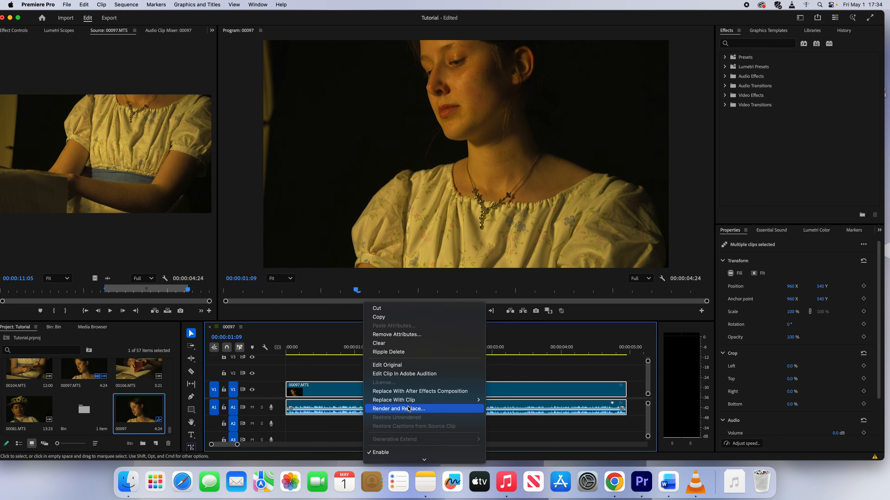
pyautogui.scroll(-1, 409, 409)
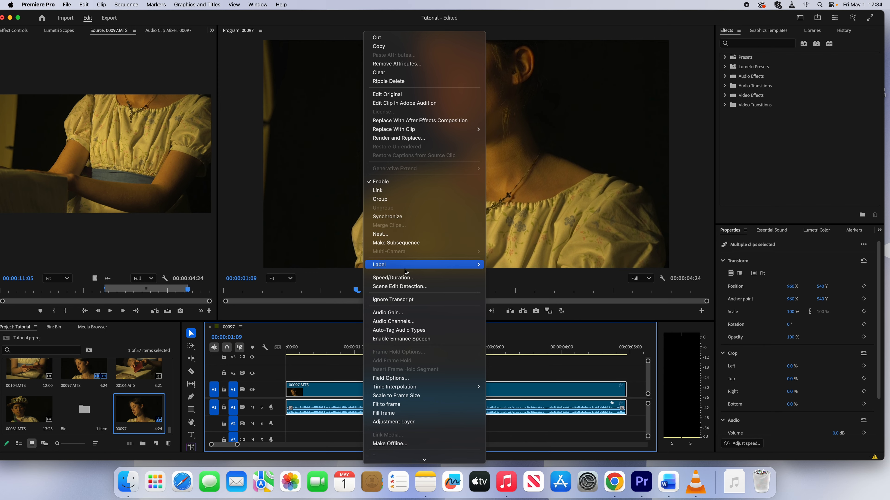
pyautogui.click(442, 279)
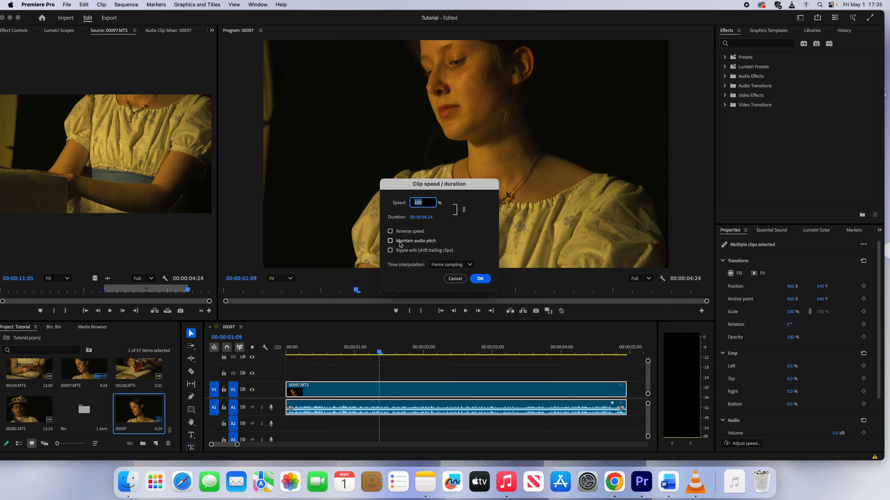
pyautogui.click(455, 279)
# - Examine the Audio Channels settings of the selected clip and accept them as they are
pyautogui.rightClick(333, 393)
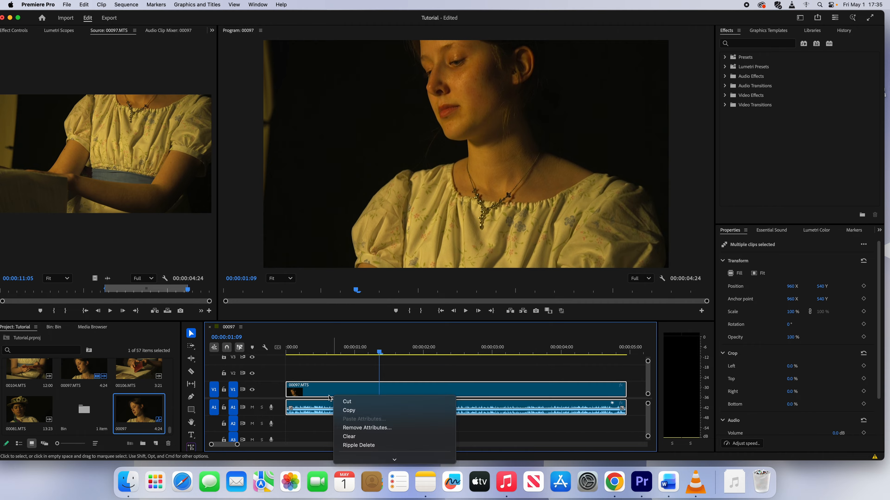
pyautogui.scroll(-10, 385, 407)
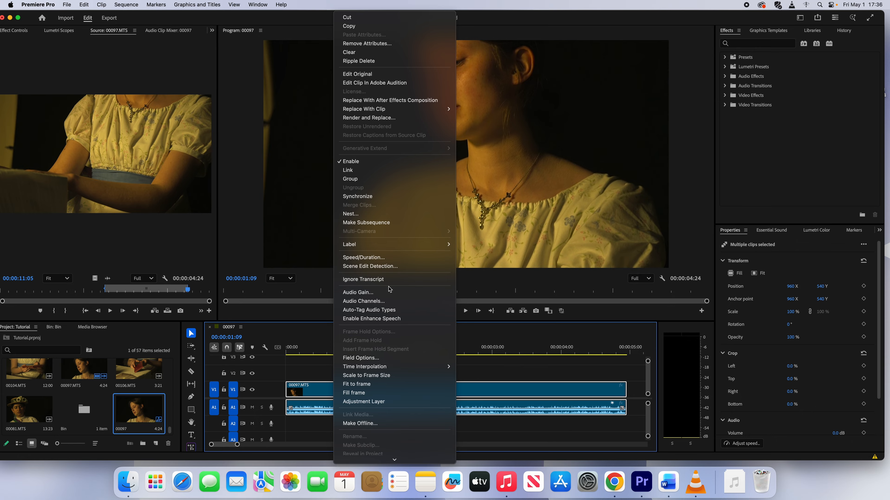
pyautogui.click(382, 302)
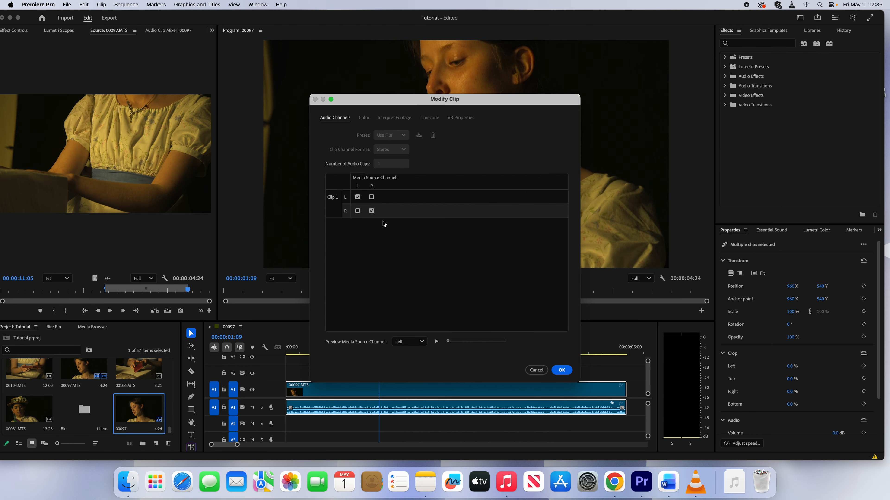
pyautogui.click(562, 371)
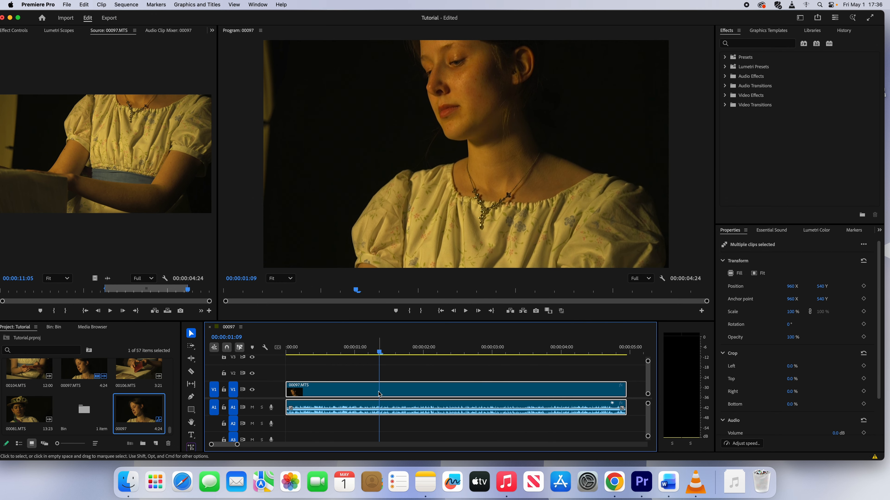
# - Examine the full list of clip options for the selected video and audio, and close it without choosing any
pyautogui.rightClick(379, 393)
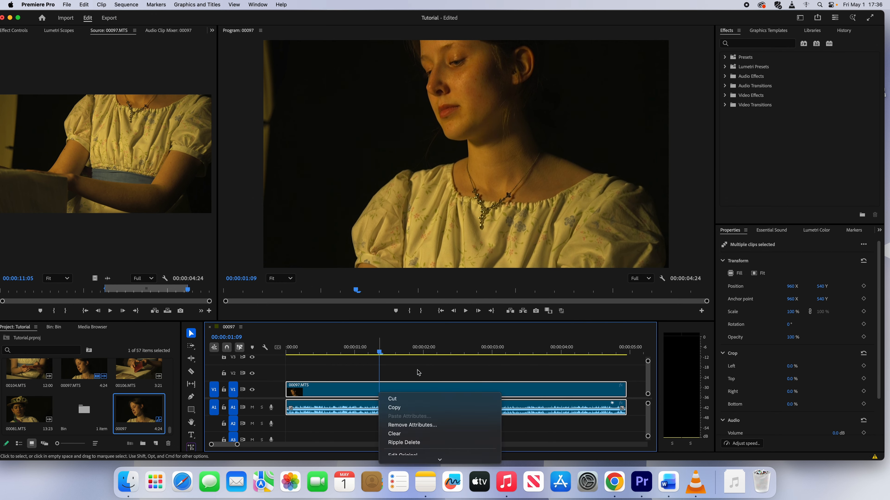
pyautogui.scroll(-8, 435, 411)
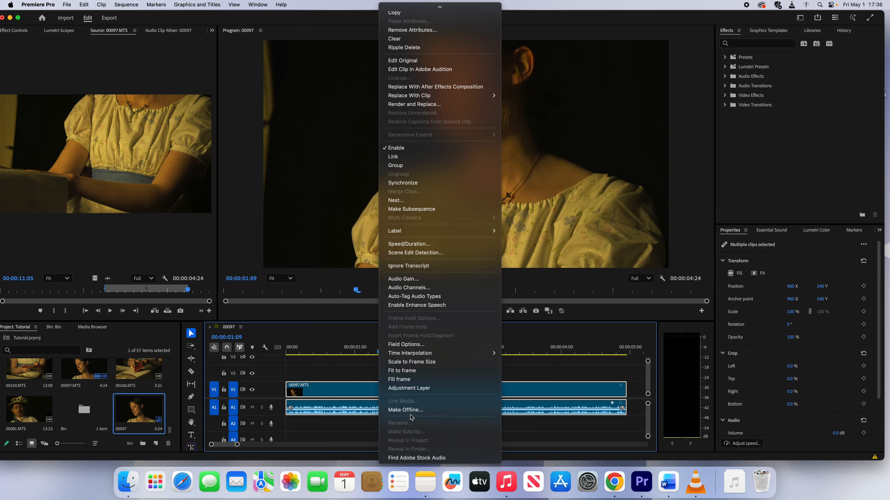
pyautogui.click(577, 407)
pyautogui.rightClick(461, 389)
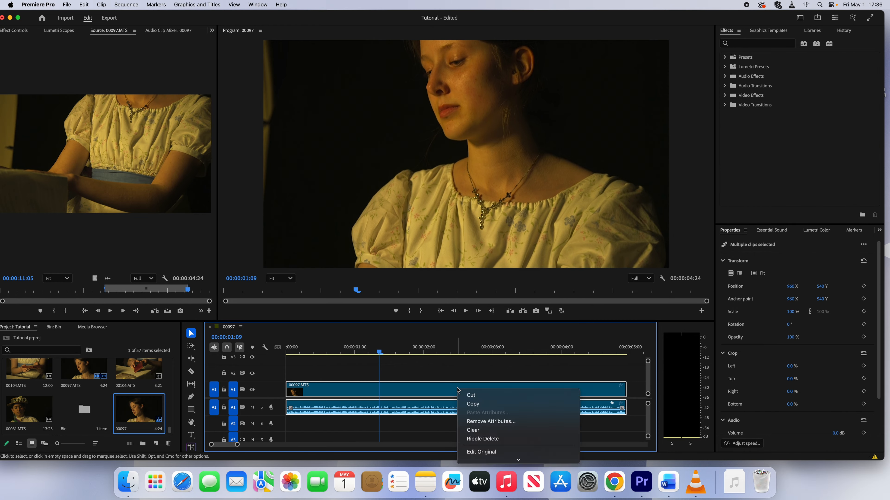
pyautogui.scroll(-10, 498, 407)
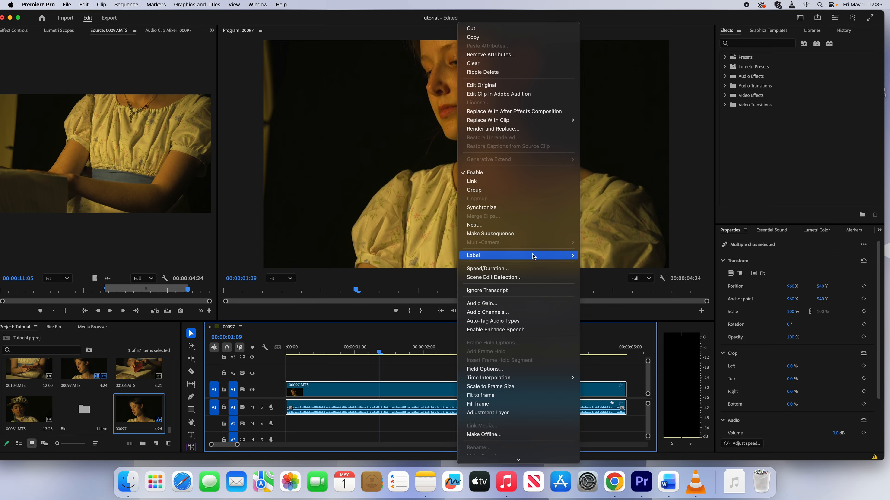
pyautogui.moveTo(559, 252)
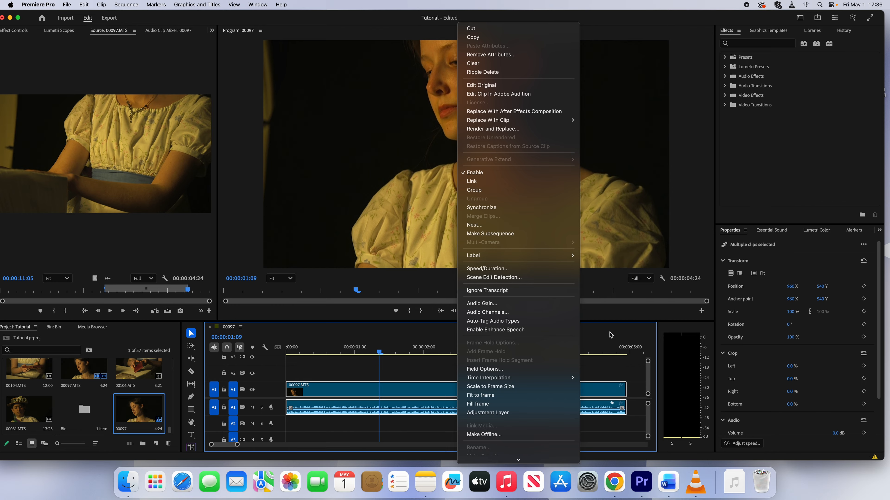
pyautogui.click(605, 363)
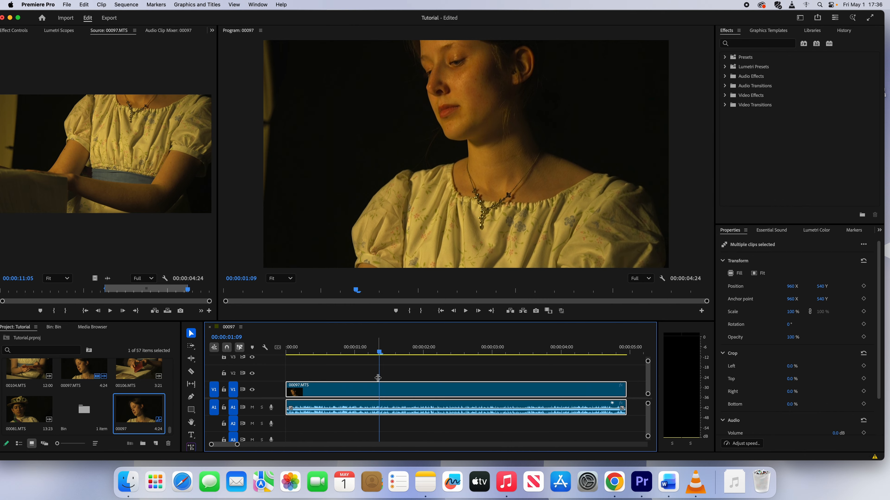
# - Turn the V1 track's output off and back on to demonstrate hiding its video
pyautogui.click(252, 390)
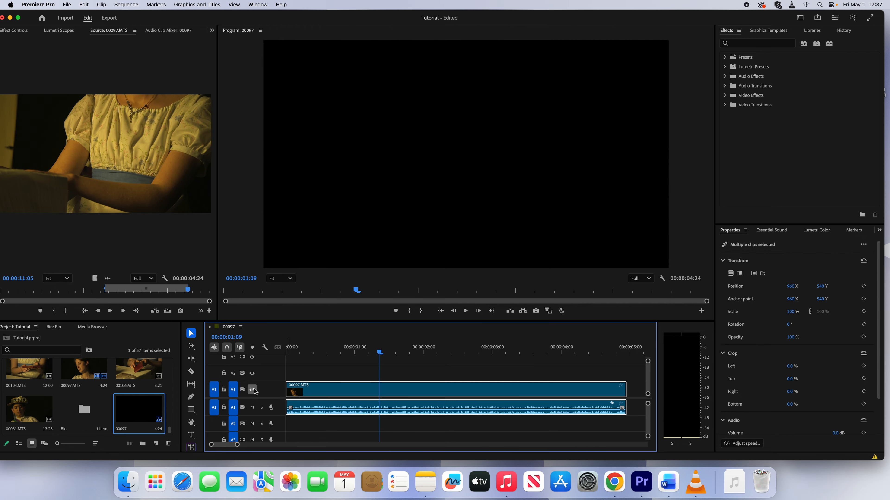
pyautogui.click(254, 391)
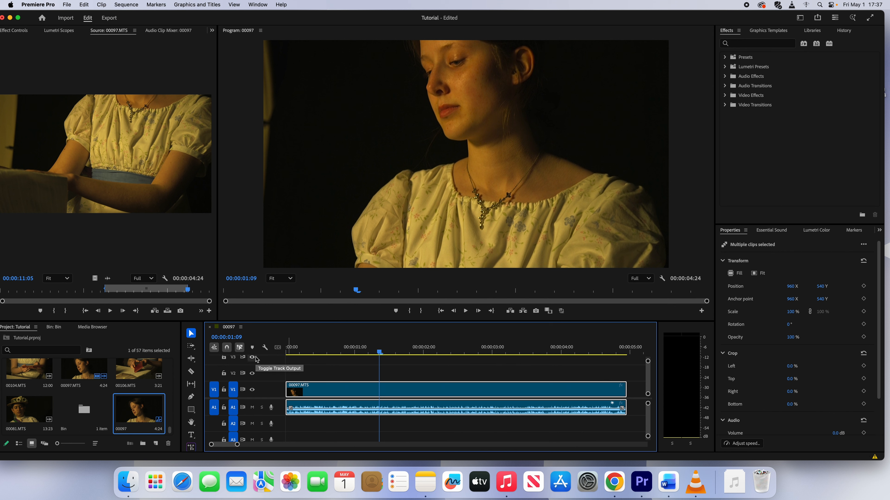
# - Open the media export settings for the sequence and name the output file tutorial.mp4
pyautogui.click(68, 4)
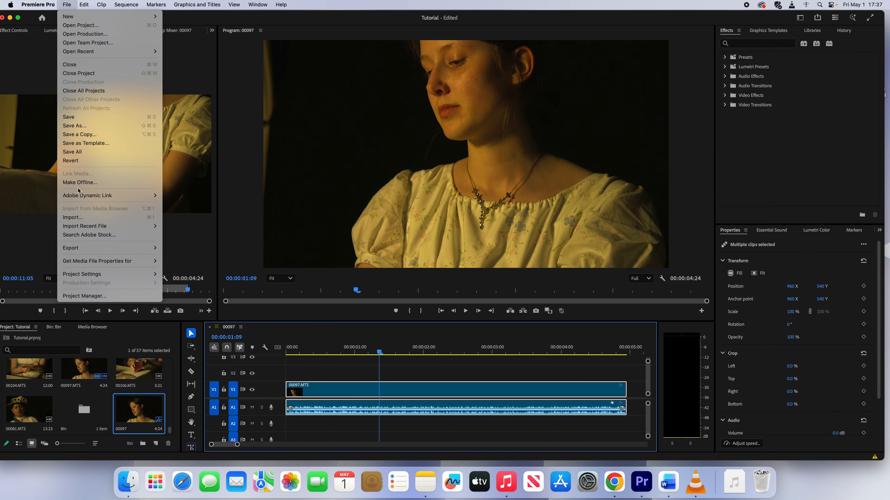
pyautogui.moveTo(115, 247)
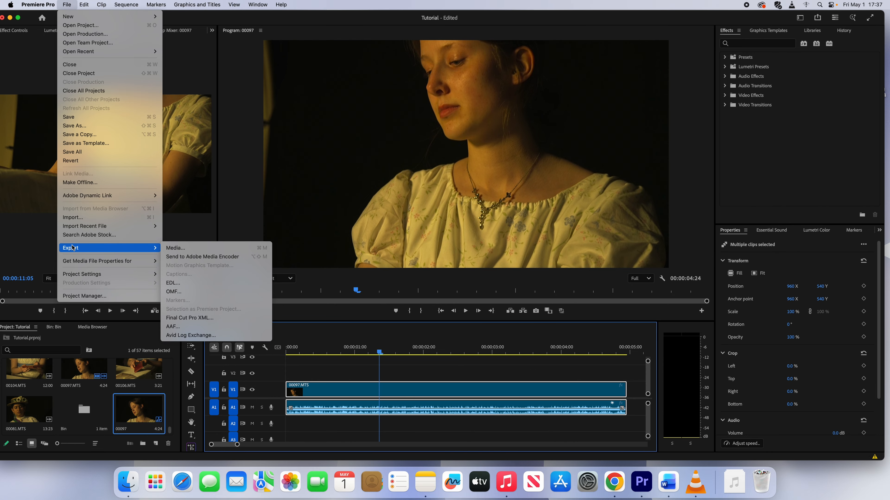
pyautogui.click(206, 248)
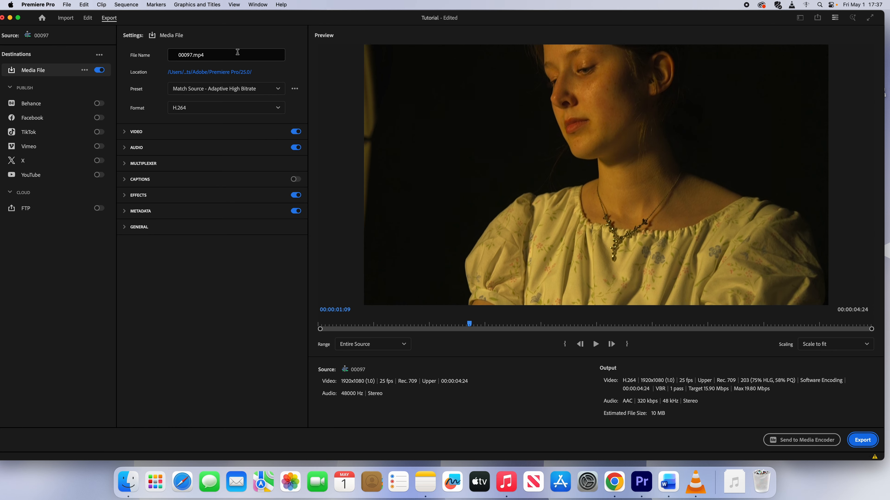
pyautogui.doubleClick(193, 55)
pyautogui.write('tutorial')
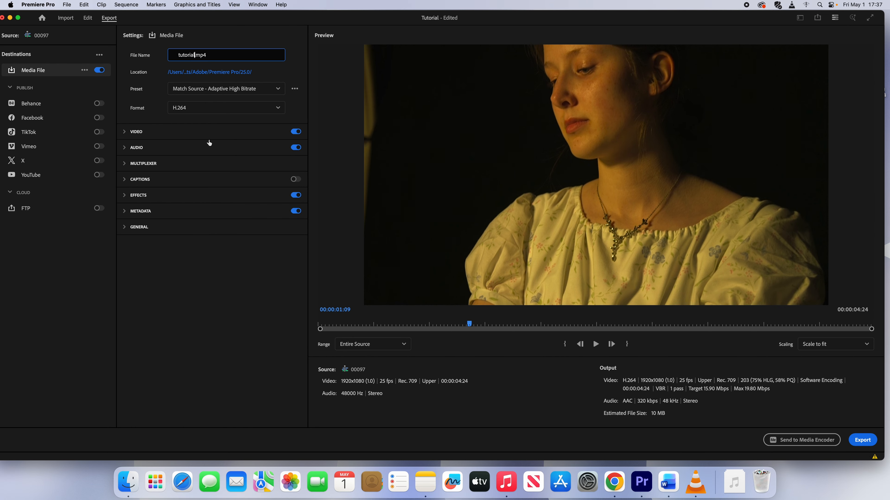
pyautogui.click(197, 276)
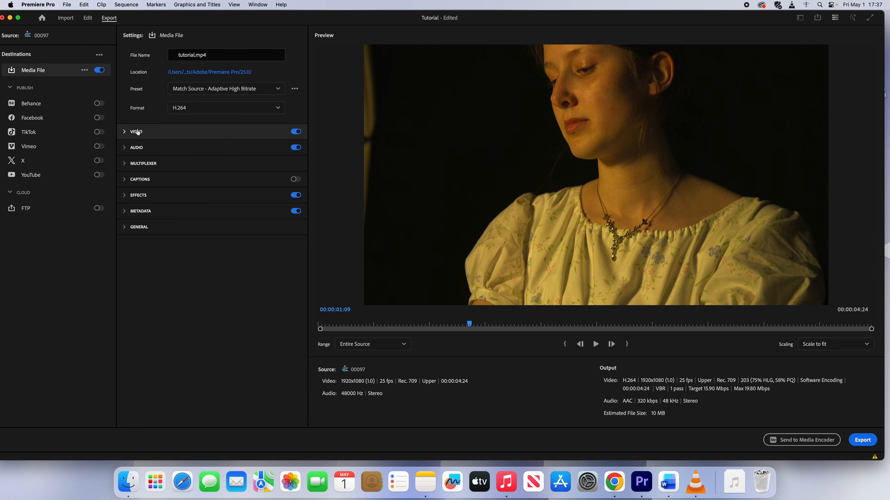
# - Examine the export's basic video settings, audio settings and available audio channel options without changing them
pyautogui.click(127, 133)
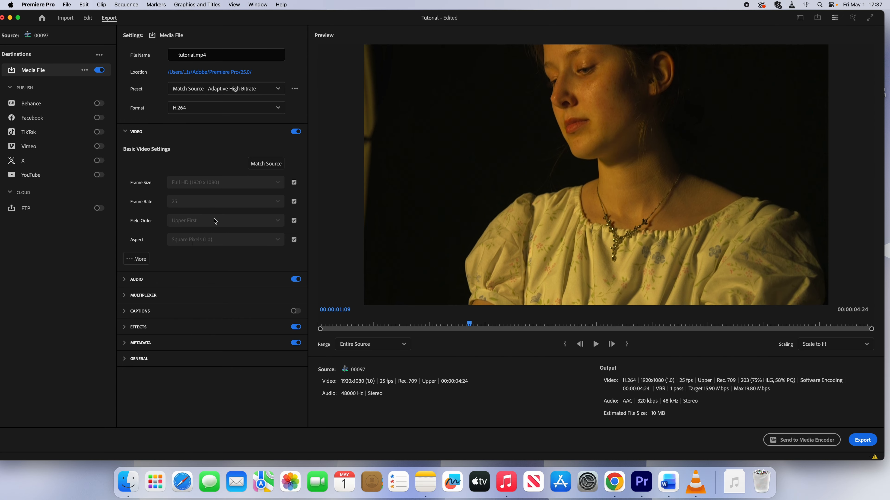
pyautogui.click(133, 281)
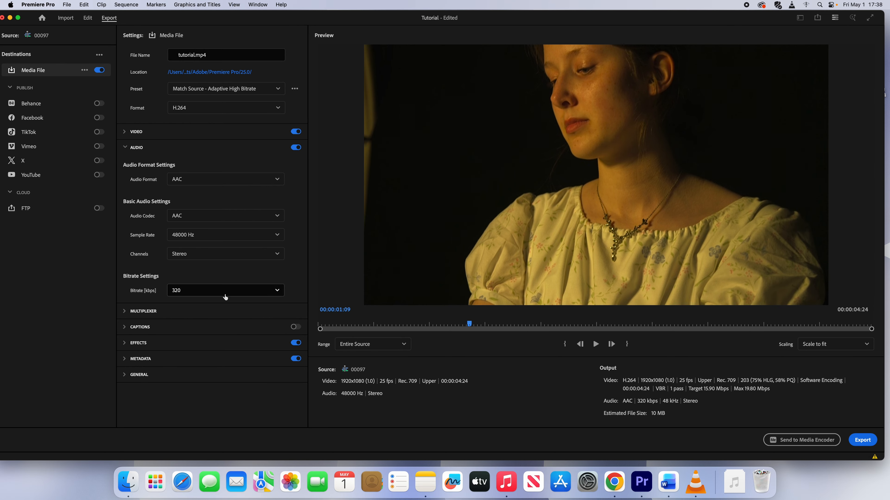
pyautogui.click(198, 253)
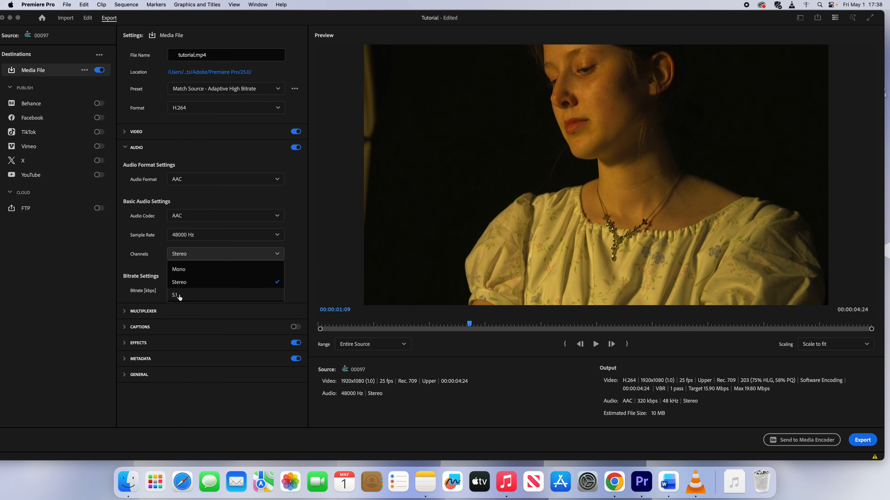
pyautogui.click(129, 264)
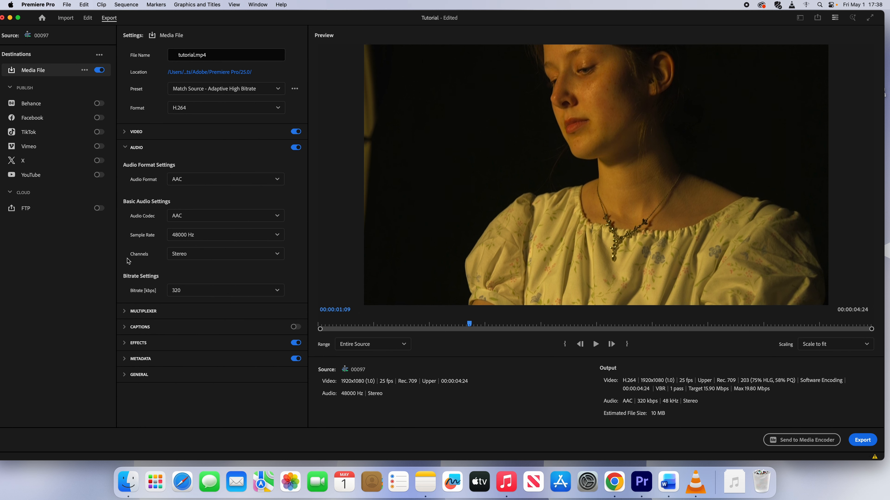
# - Mark a custom export range from 00:00:00:00 to 00:00:01:20 and return the playhead to the start
pyautogui.click(379, 347)
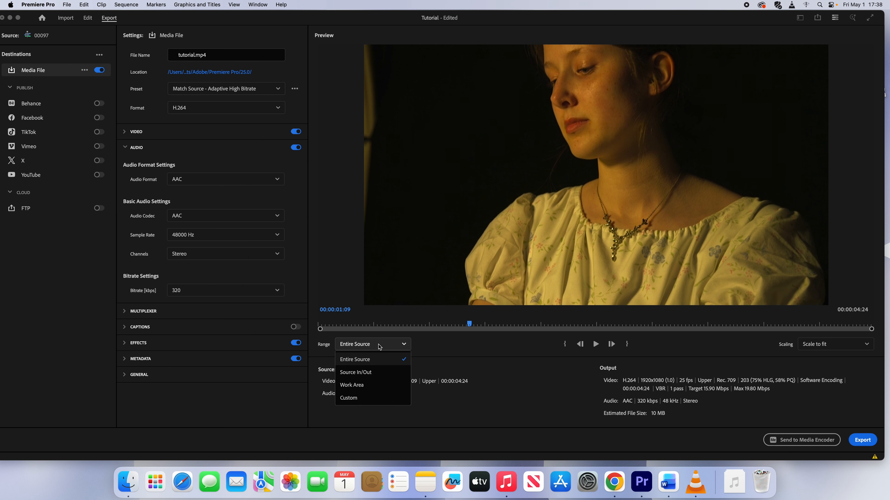
pyautogui.click(378, 347)
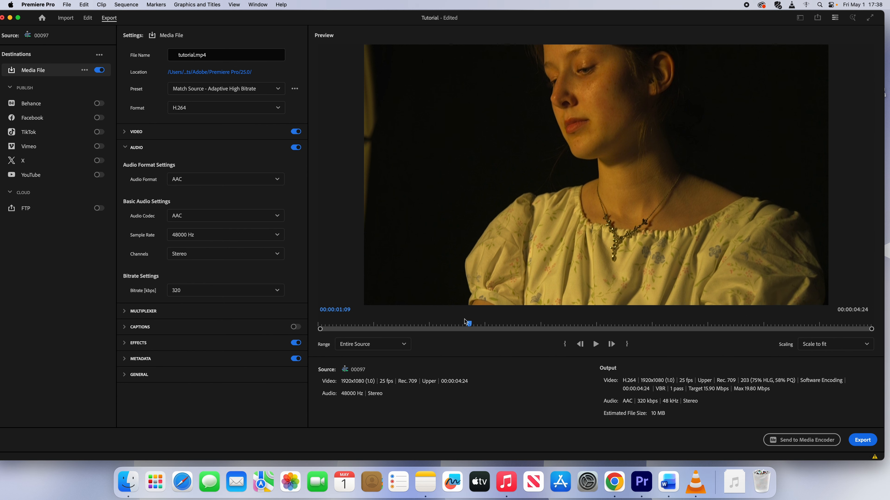
pyautogui.moveTo(469, 323); pyautogui.dragTo(319, 326)
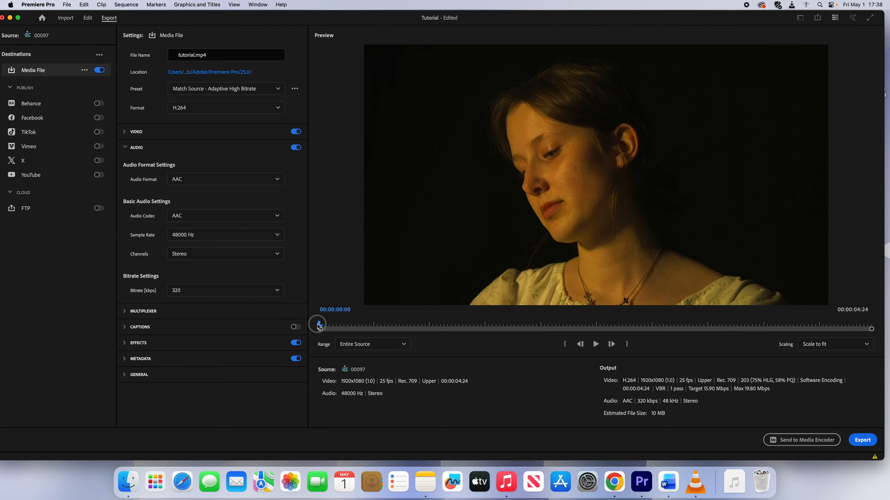
pyautogui.press('i')
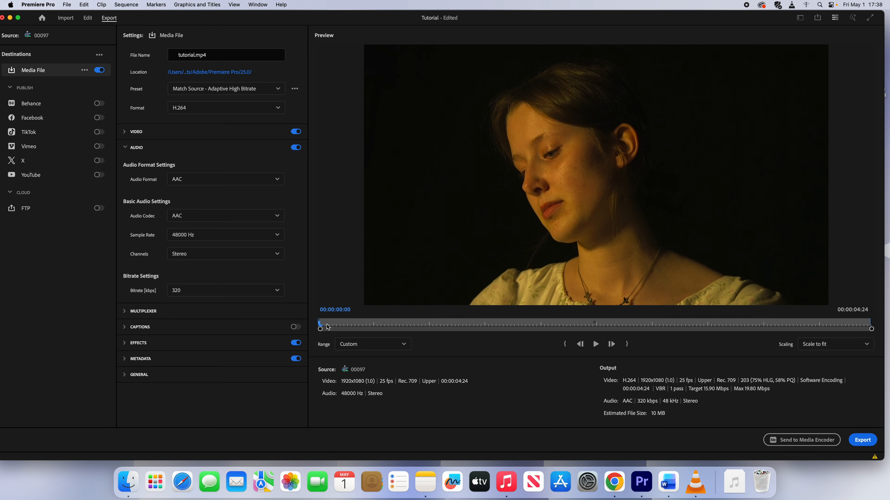
pyautogui.moveTo(328, 326); pyautogui.dragTo(524, 323)
pyautogui.press('o')
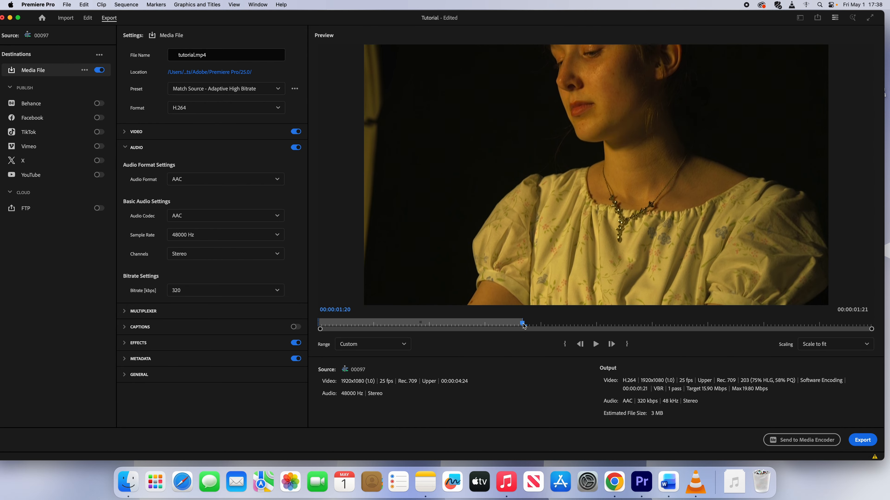
pyautogui.press('Home')
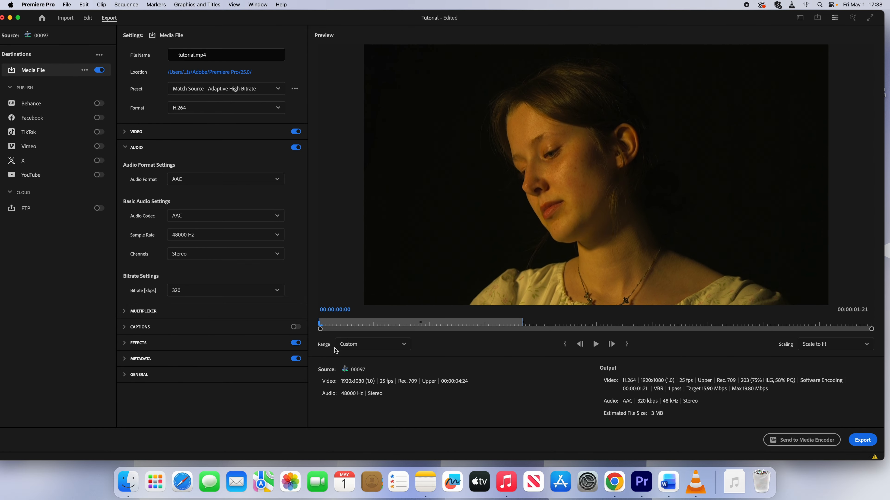
# - Set the export range to Entire Source and export the video
pyautogui.click(398, 347)
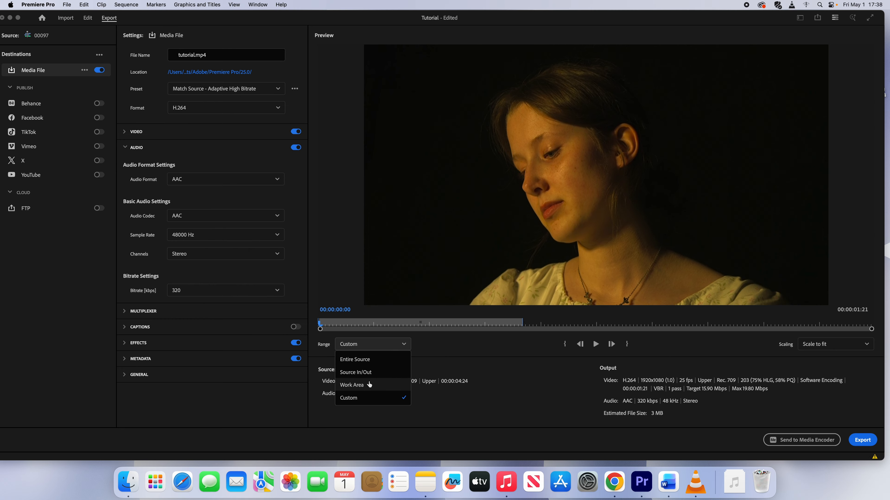
pyautogui.click(367, 360)
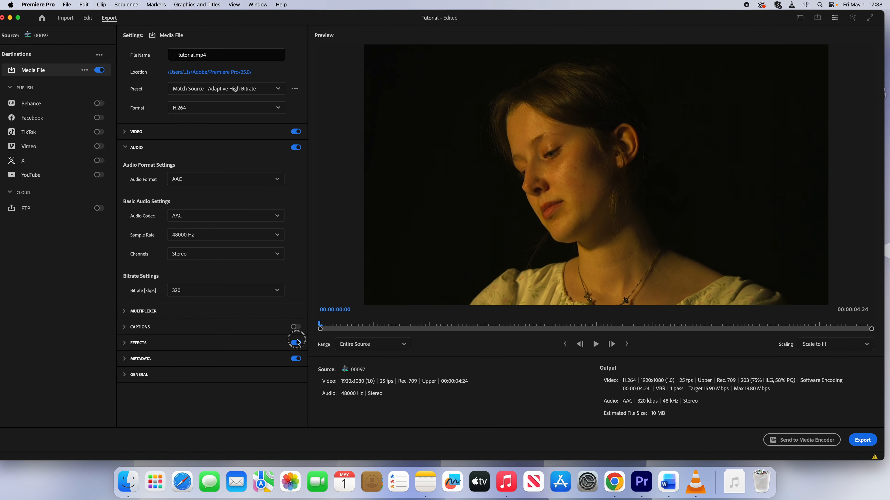
pyautogui.click(863, 440)
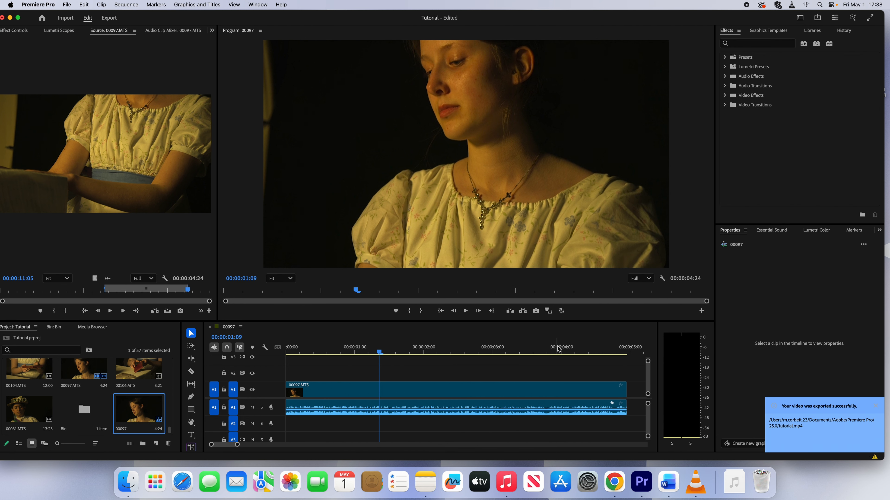